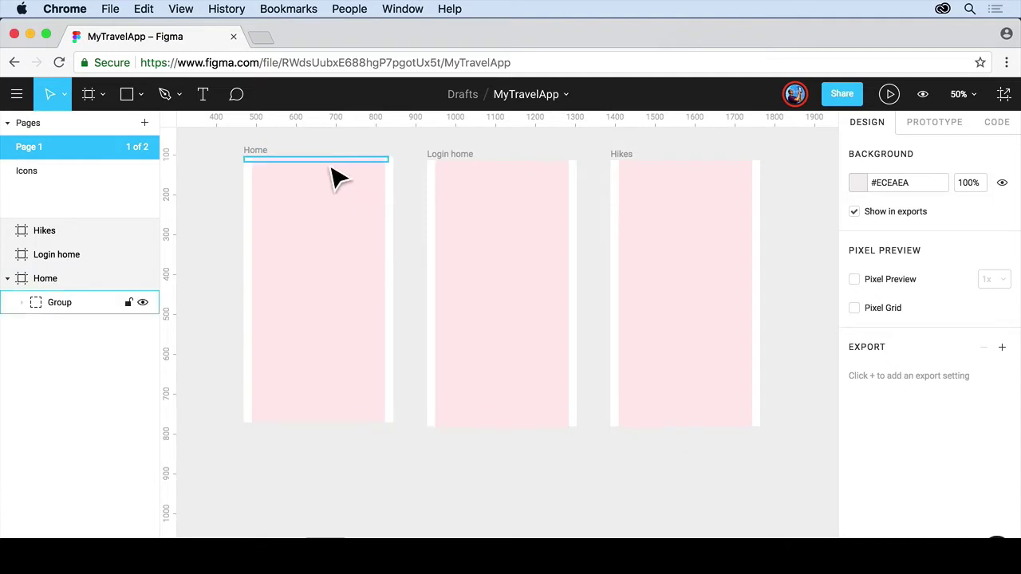
# Step: Draw a rectangle about 375 x 66 across the full width of the Home frame at its top edge
pyautogui.click(142, 96)
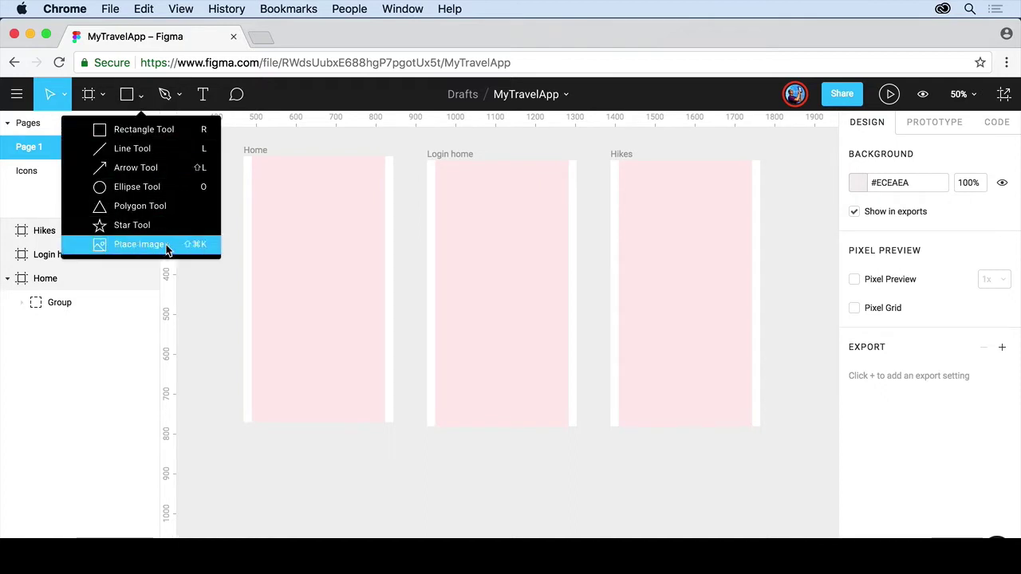
pyautogui.click(159, 136)
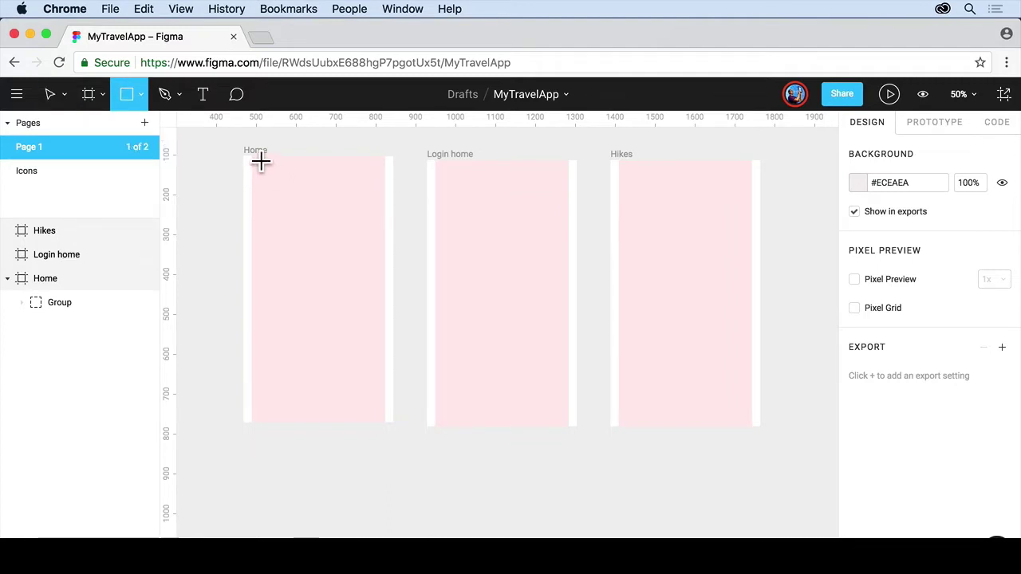
pyautogui.scroll(5, 260, 162)
pyautogui.scroll(2, 260, 160)
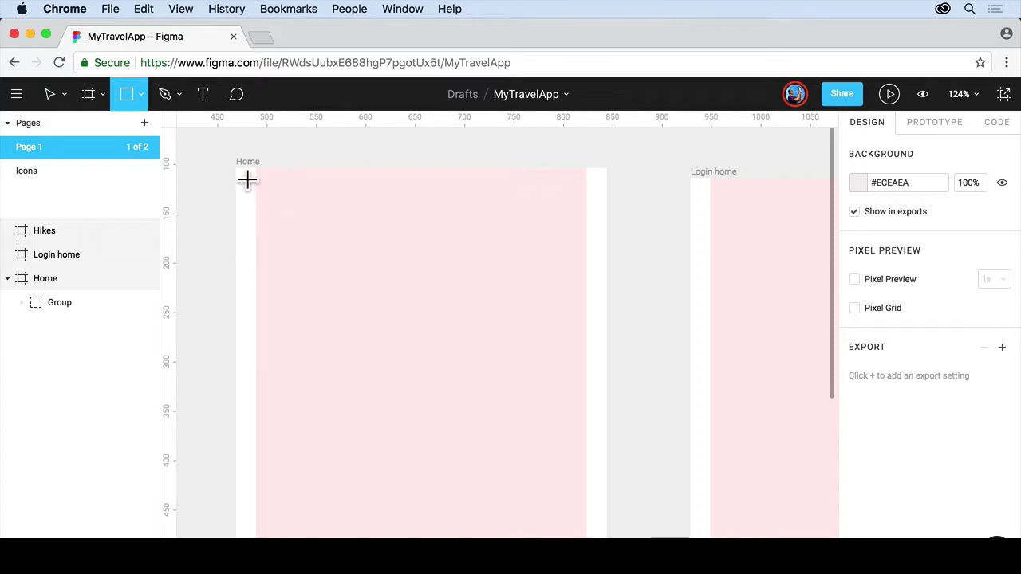
pyautogui.moveTo(247, 180); pyautogui.dragTo(616, 236)
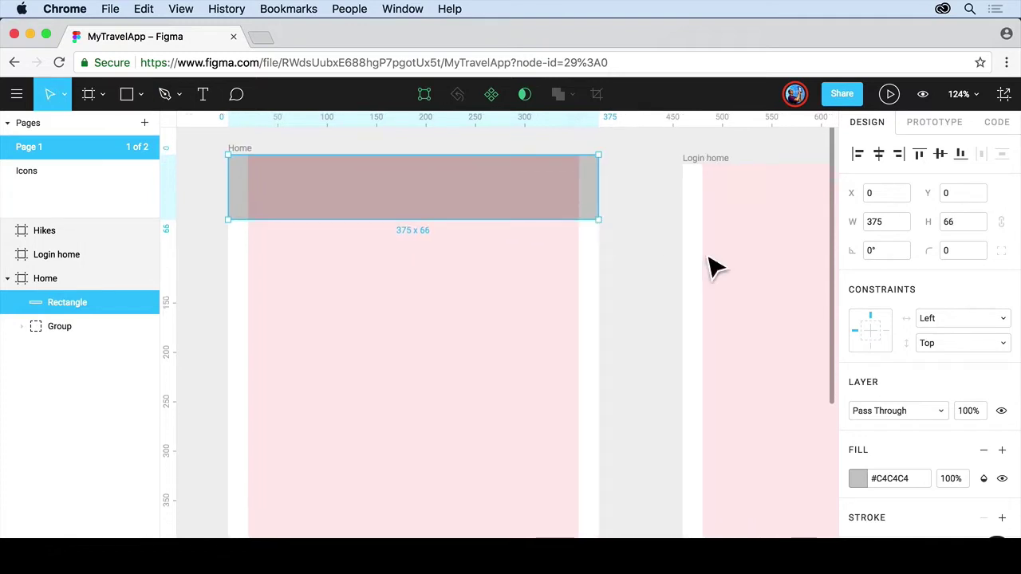
# Step: Change the fill of the header rectangle to a near-black solid, #1E1E1E
pyautogui.scroll(-3, 905, 443)
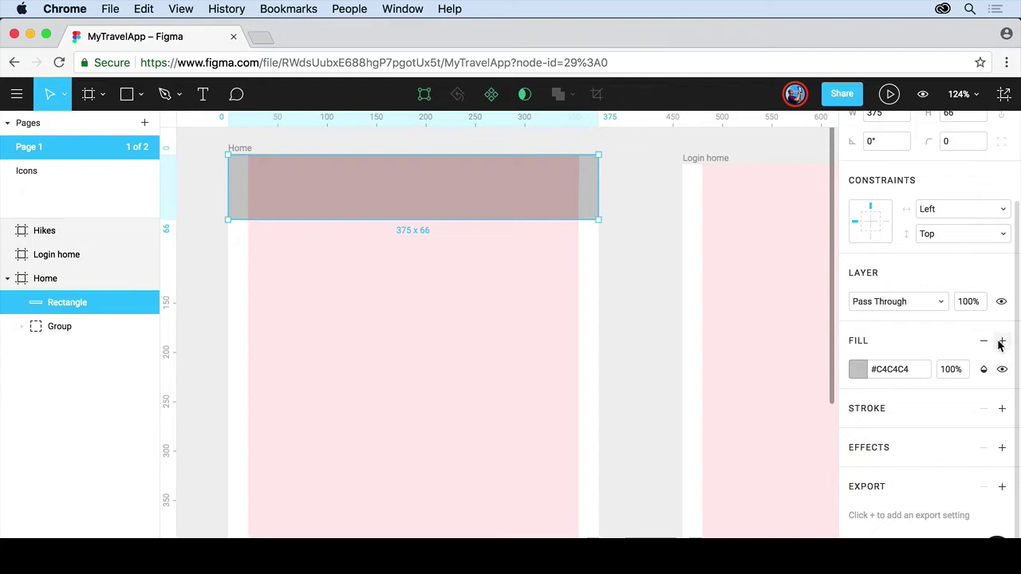
pyautogui.click(858, 370)
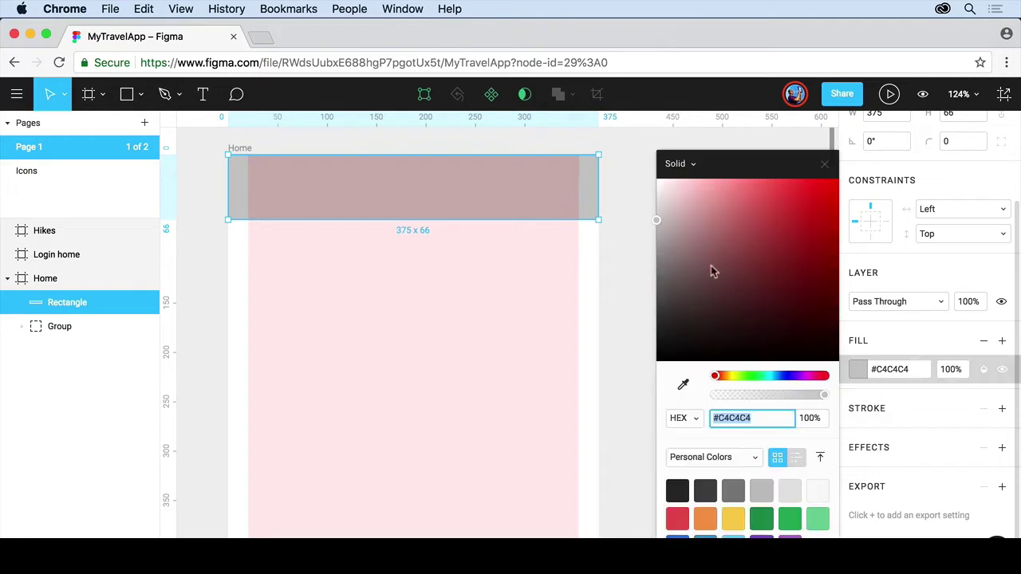
pyautogui.moveTo(685, 257); pyautogui.dragTo(656, 346)
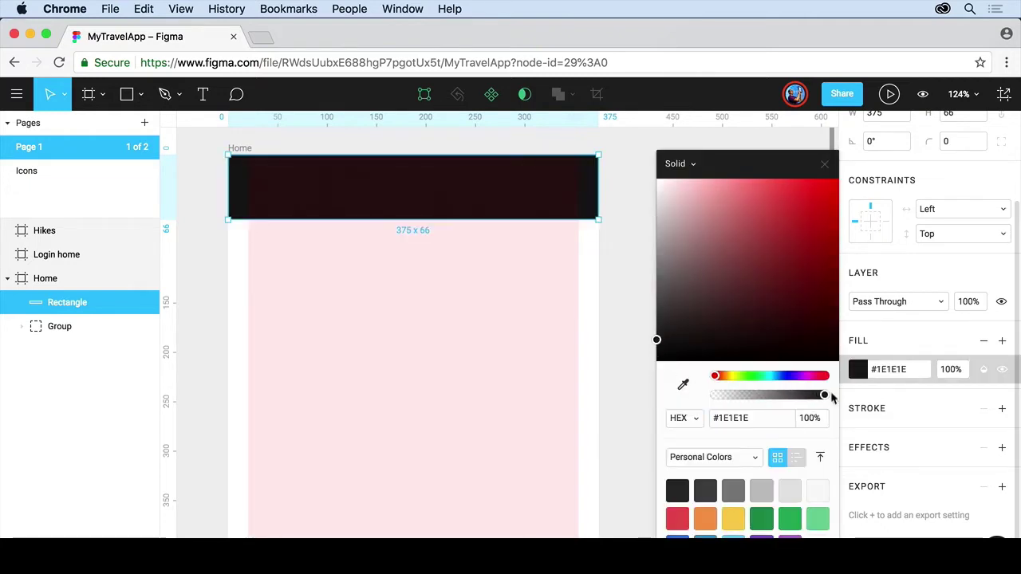
pyautogui.click(684, 418)
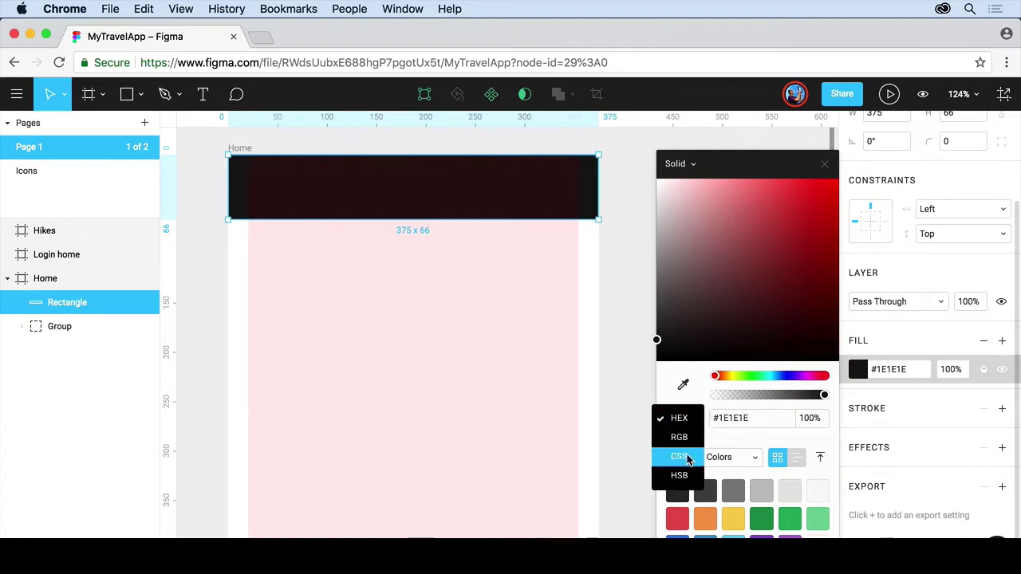
pyautogui.click(699, 368)
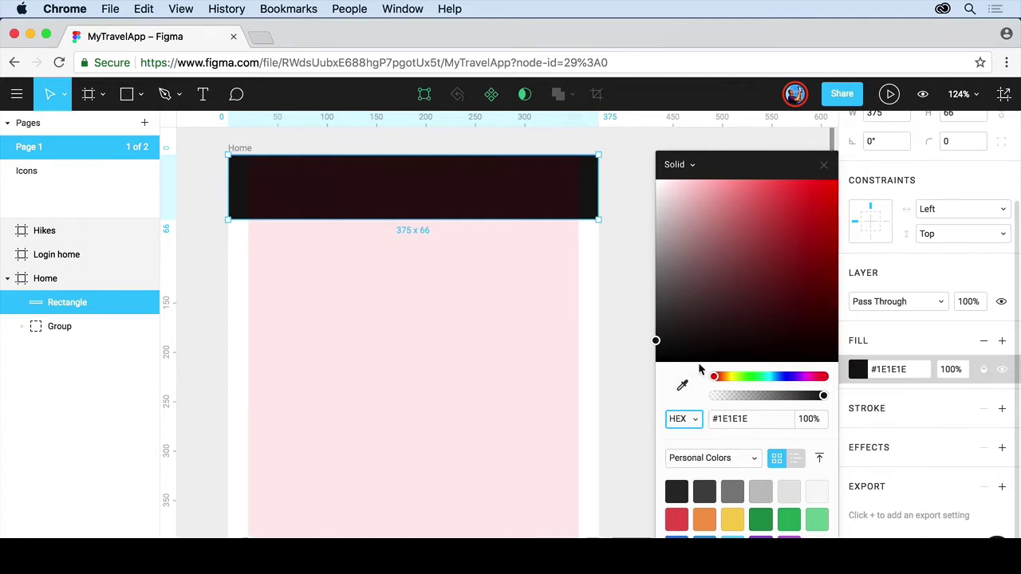
pyautogui.click(757, 460)
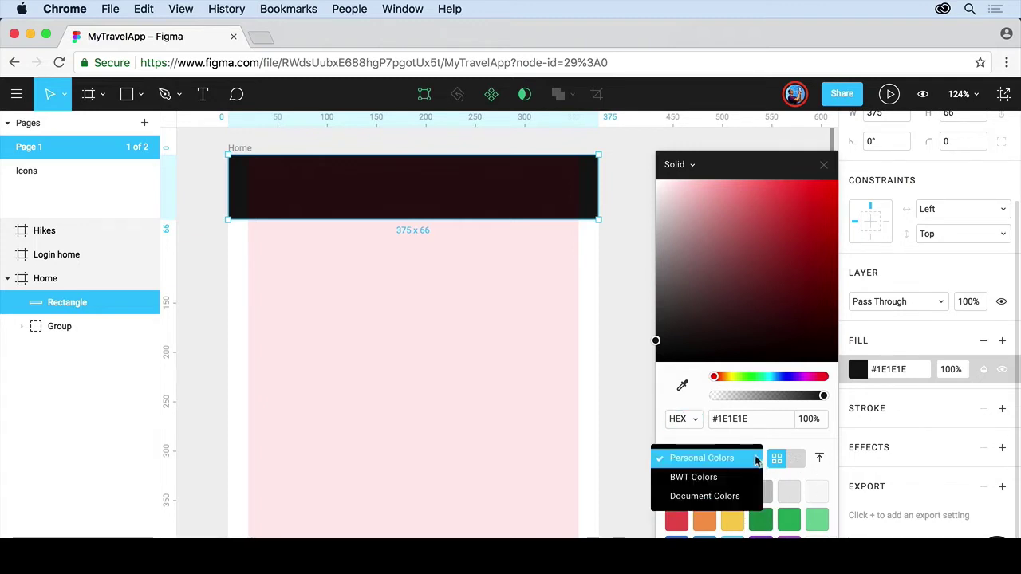
pyautogui.click(813, 476)
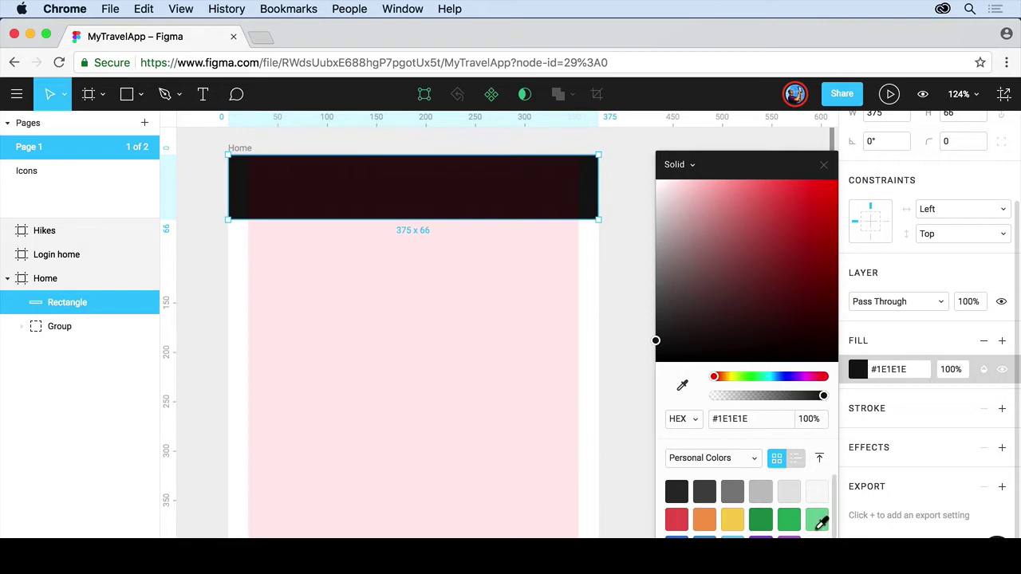
pyautogui.scroll(-1, 822, 523)
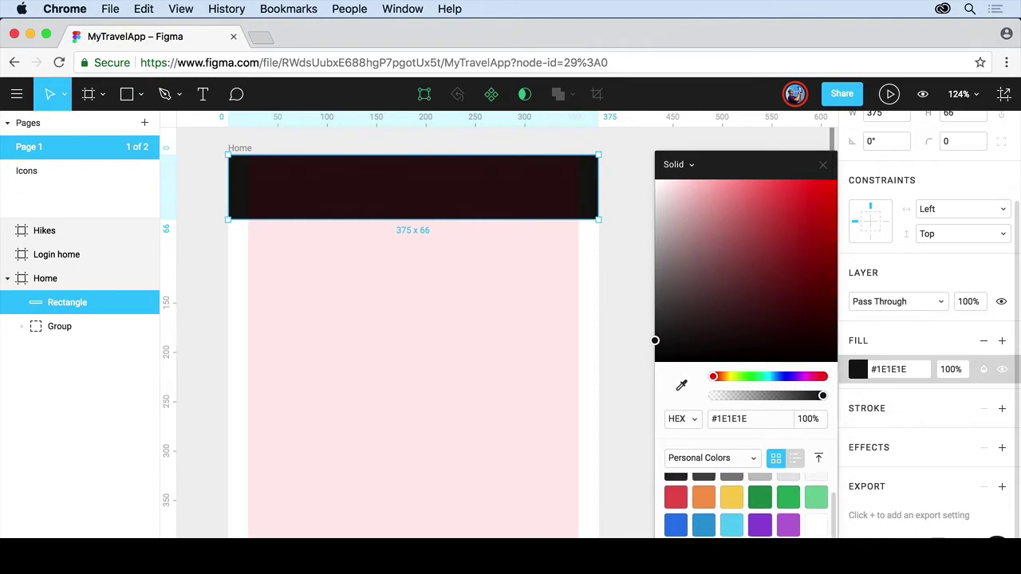
pyautogui.click(628, 356)
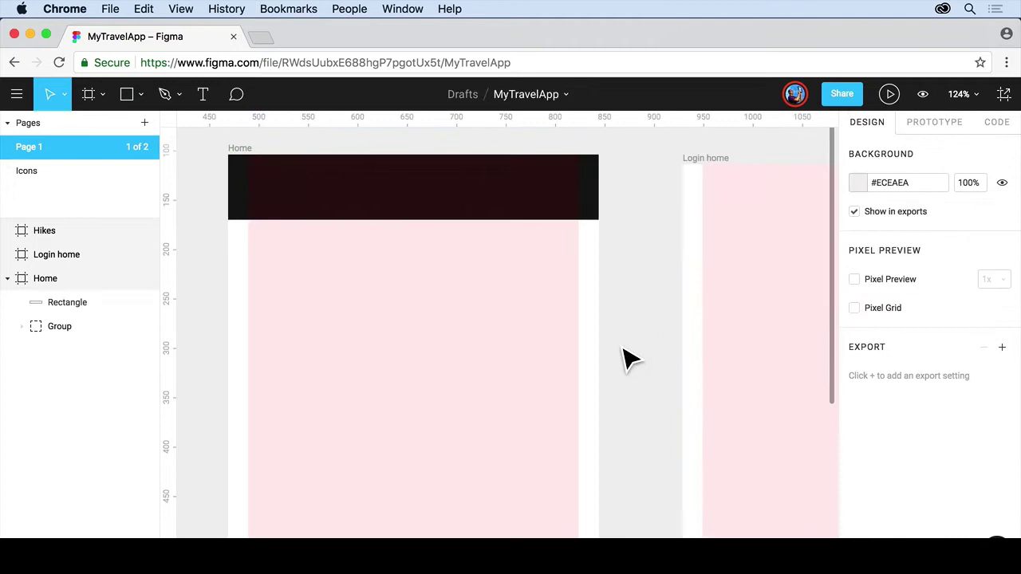
# Step: Reduce the height of the dark header rectangle in the Home frame to 56
pyautogui.click(325, 204)
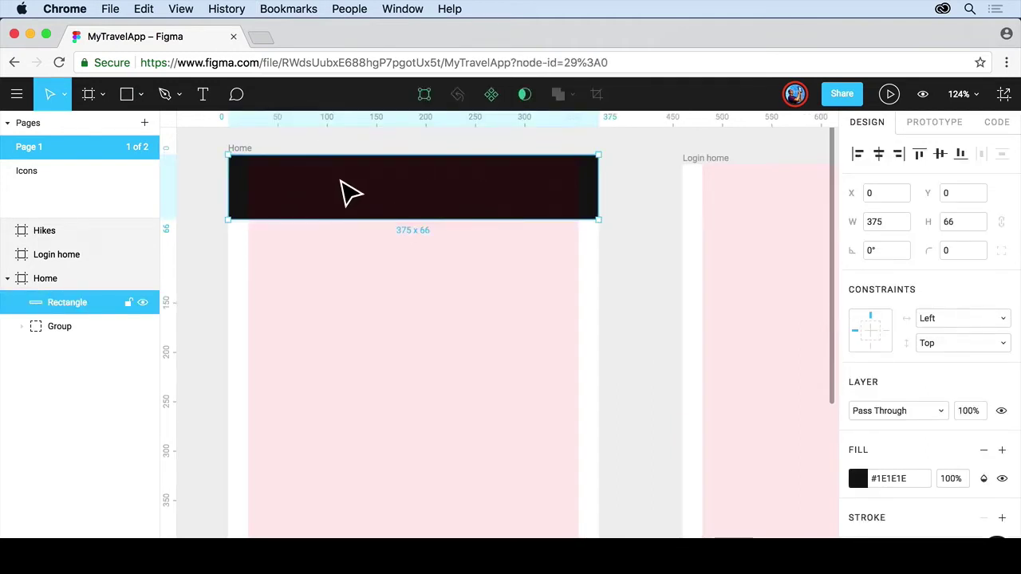
pyautogui.scroll(1, 351, 193)
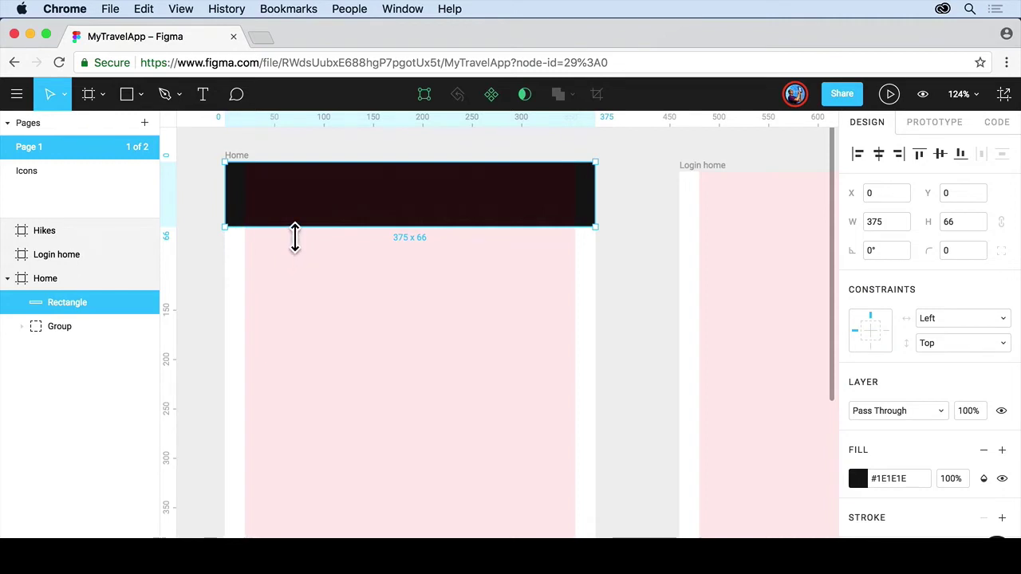
pyautogui.moveTo(295, 237)
pyautogui.mouseDown()
pyautogui.moveTo(290, 319)
pyautogui.moveTo(292, 219)
pyautogui.moveTo(292, 230)
pyautogui.mouseUp()
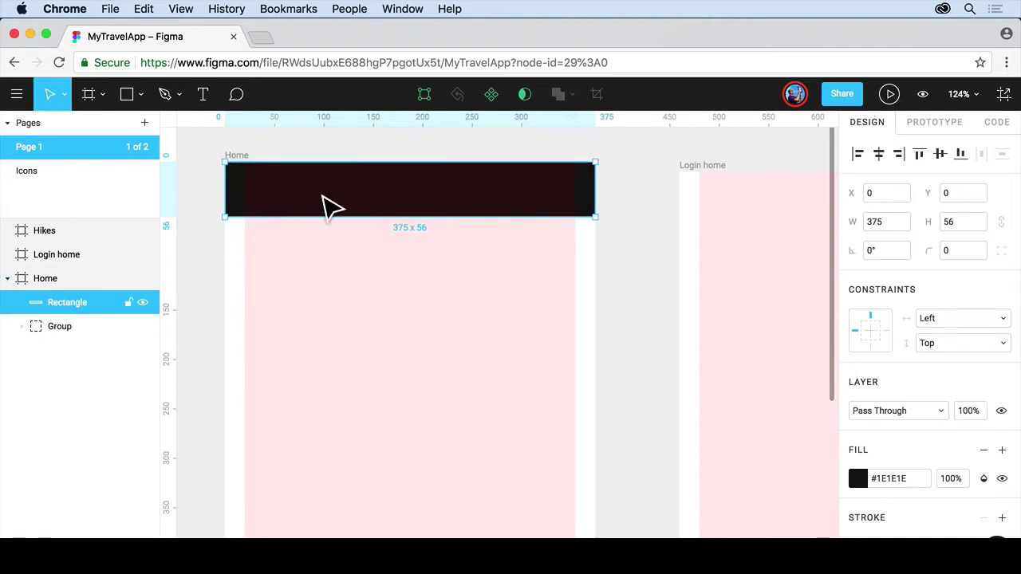
# Step: Send the header rectangle to the back, behind the status bar group, and move that group to X 6, Y 6
pyautogui.rightClick(323, 205)
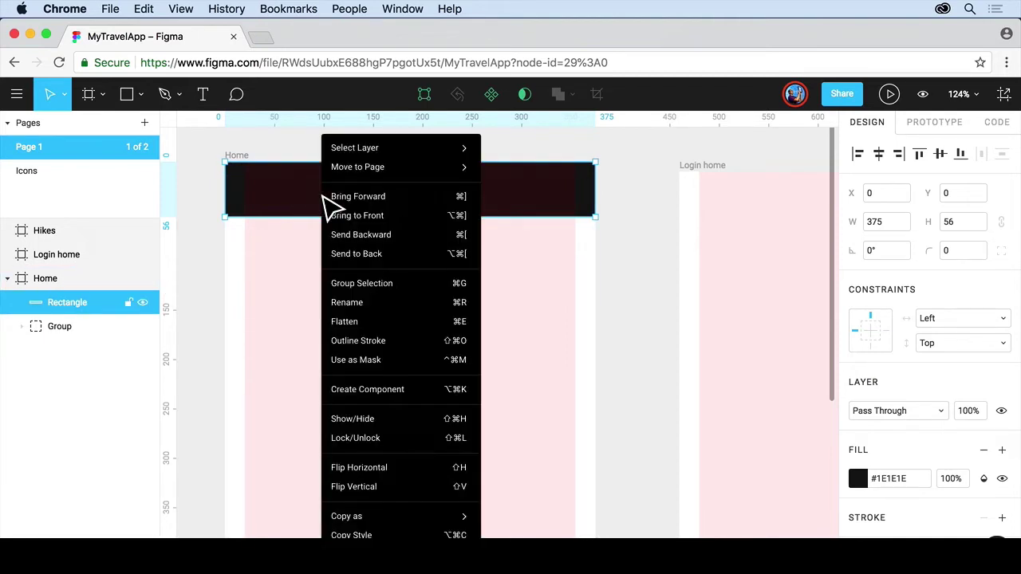
pyautogui.click(398, 262)
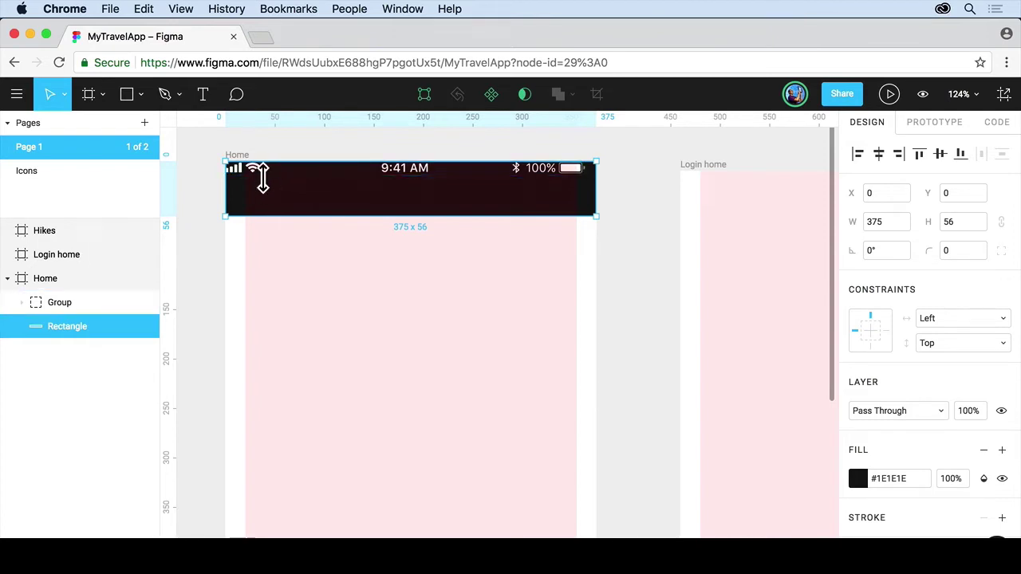
pyautogui.click(267, 185)
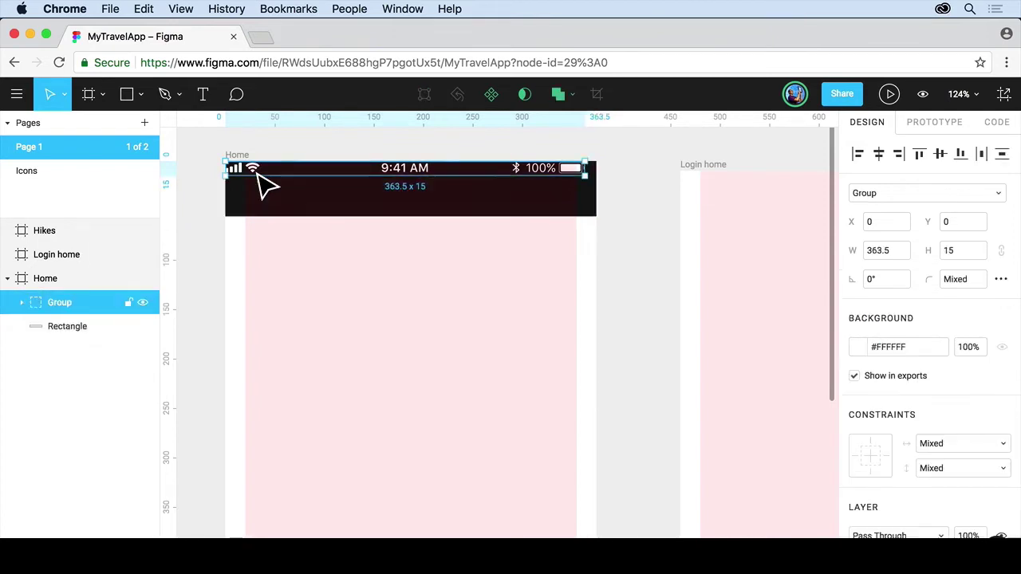
pyautogui.moveTo(258, 176); pyautogui.dragTo(265, 183)
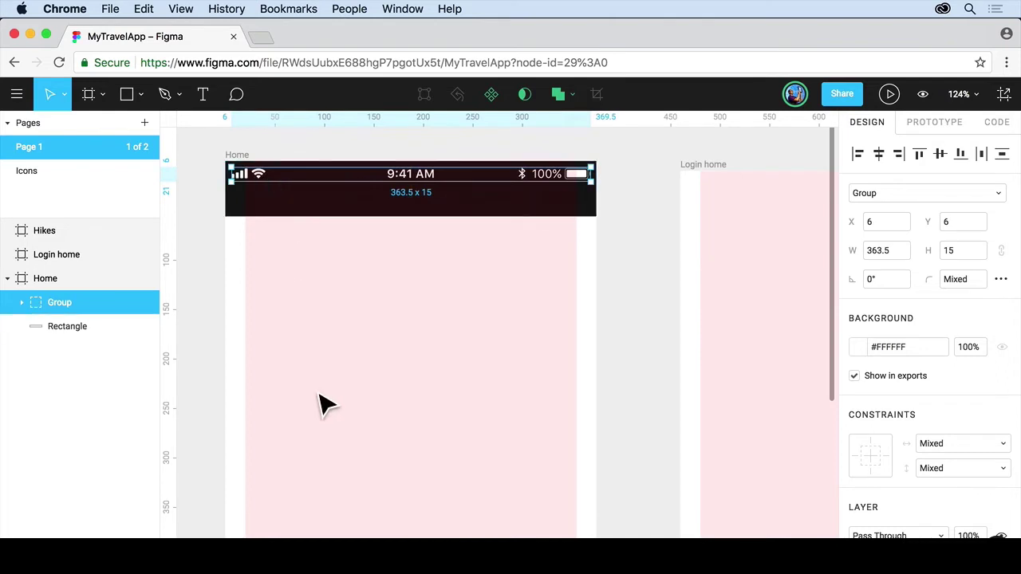
# Step: Draw a rectangle about 335 x 66 spanning the pink column in the lower Home frame, at about X 20, Y 442
pyautogui.scroll(-10, 323, 404)
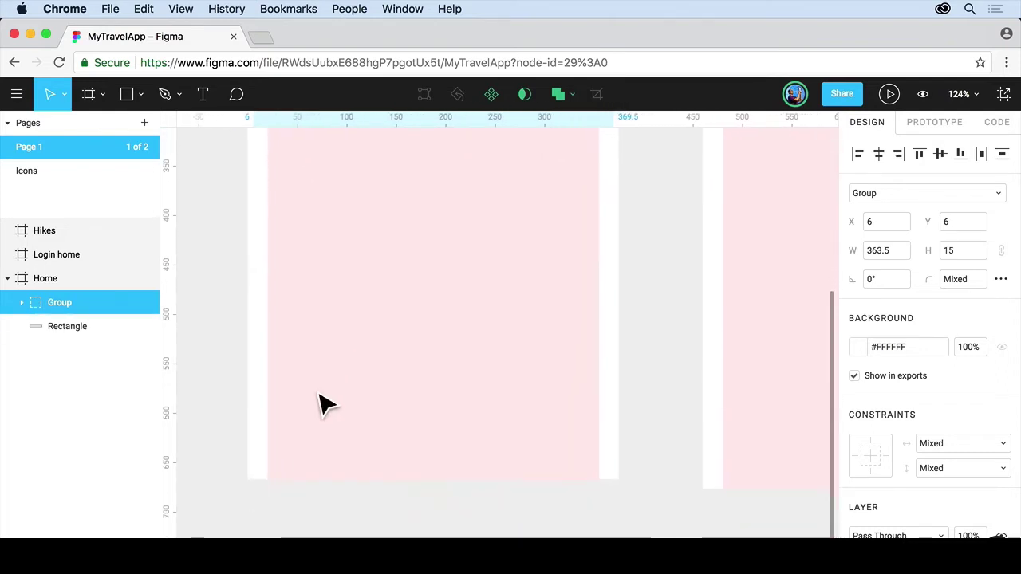
pyautogui.click(126, 94)
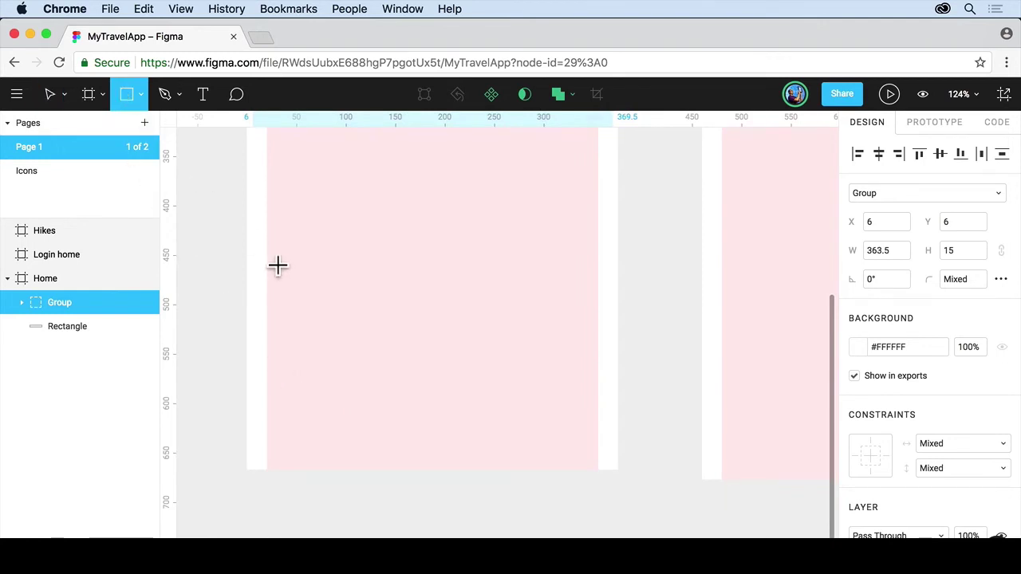
pyautogui.moveTo(267, 248)
pyautogui.mouseDown()
pyautogui.moveTo(417, 307)
pyautogui.moveTo(577, 333)
pyautogui.moveTo(595, 306)
pyautogui.moveTo(597, 318)
pyautogui.mouseUp()
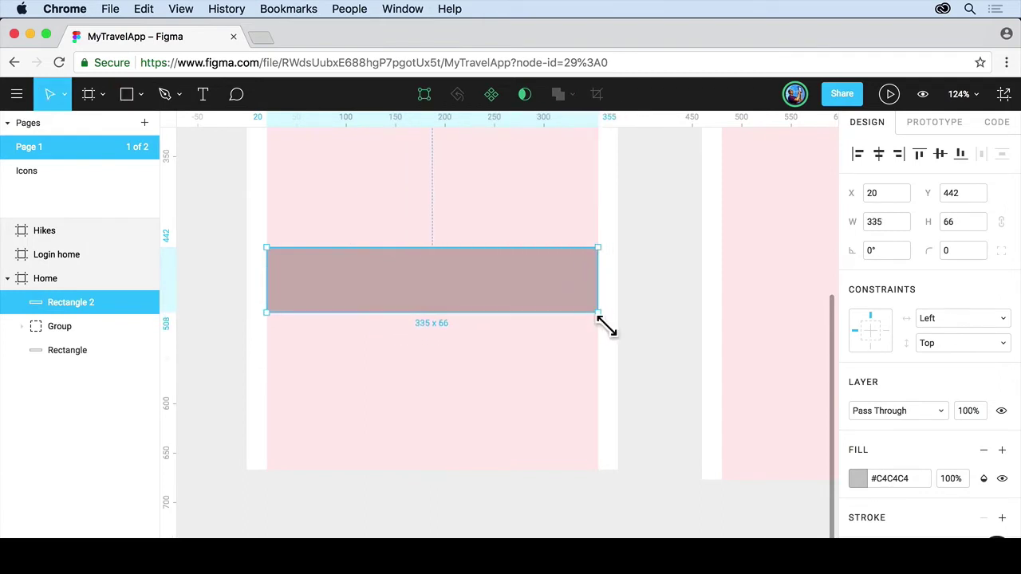
# Step: Set the new button rectangle's fill to the blue #125A9C
pyautogui.click(855, 479)
pyautogui.scroll(-1, 780, 479)
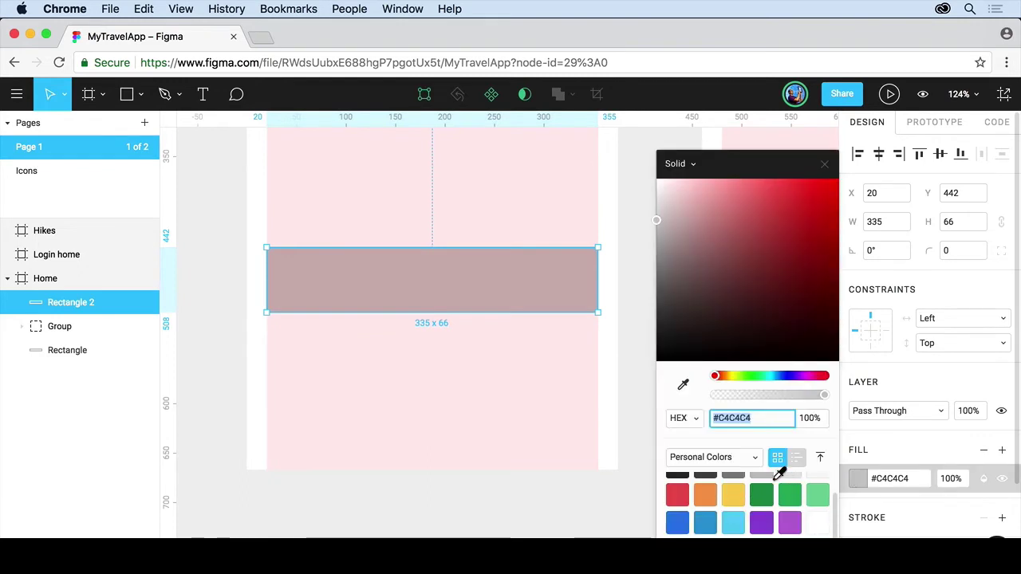
pyautogui.write('#125A9C')
pyautogui.press('Return')
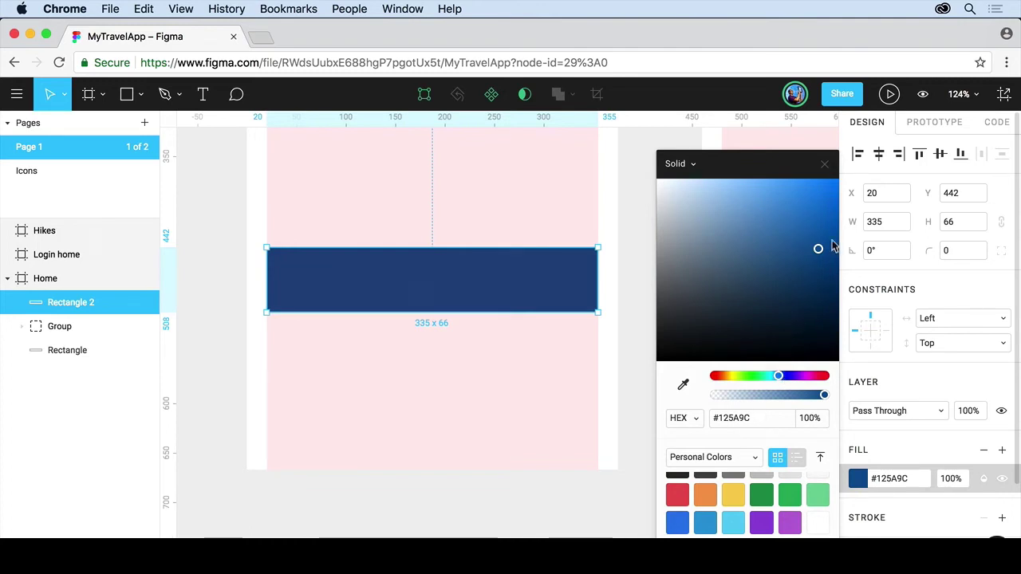
pyautogui.click(826, 166)
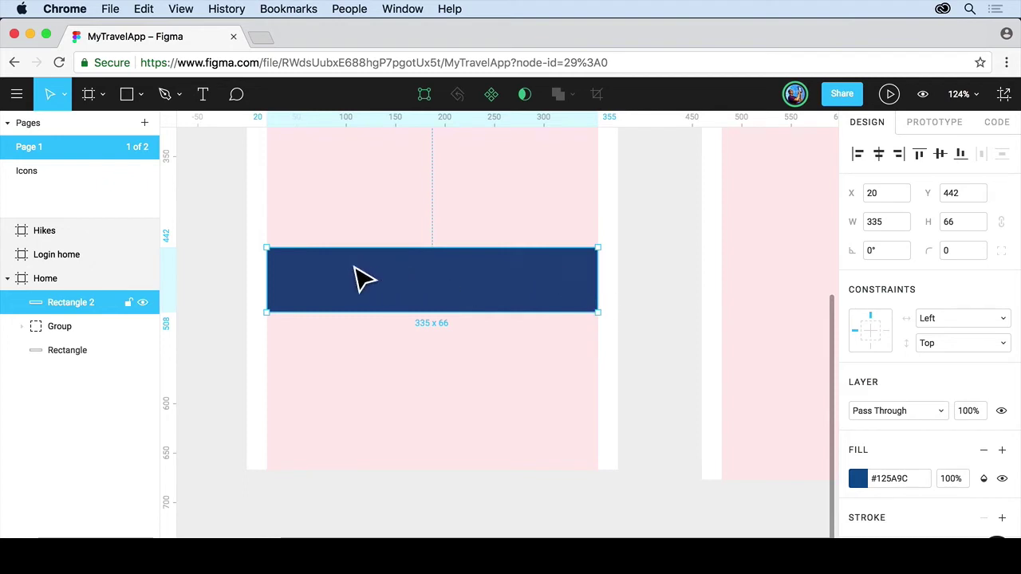
# Step: Round the blue rectangle's corners to a radius of 27, but square its two right-hand corners back to 0
pyautogui.scroll(3, 356, 263)
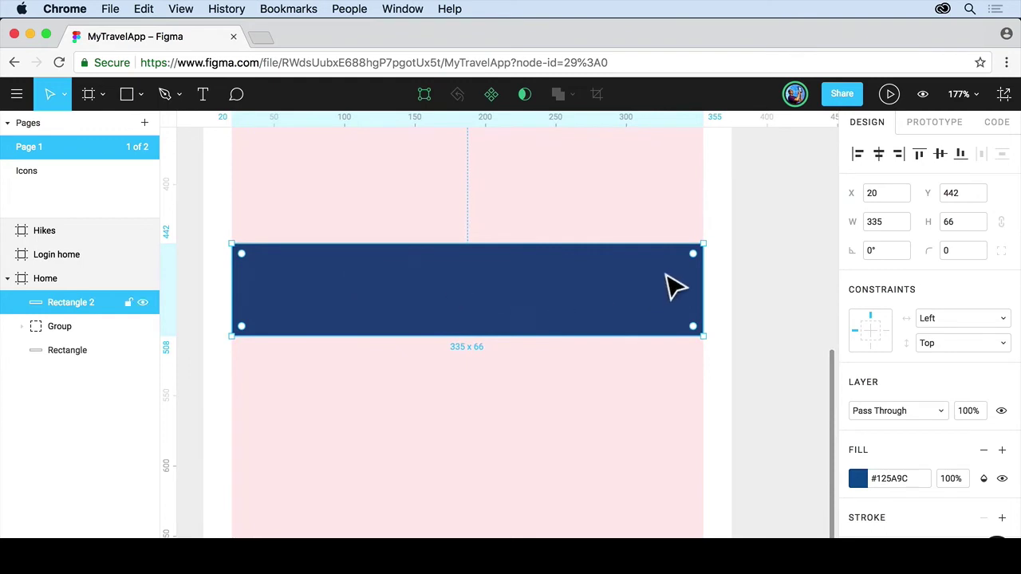
pyautogui.moveTo(697, 257); pyautogui.dragTo(663, 289)
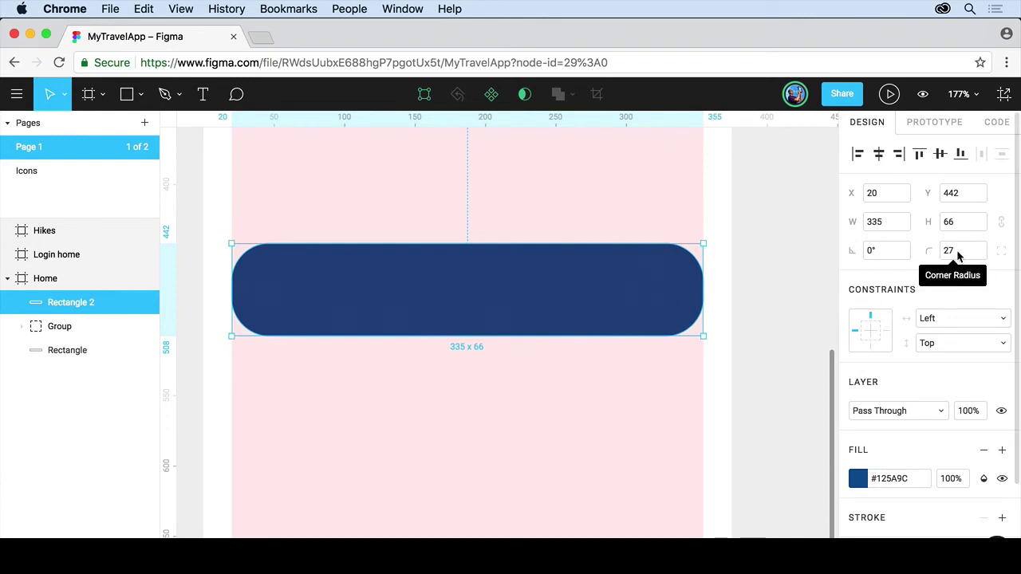
pyautogui.moveTo(668, 290)
pyautogui.moveTo(668, 287); pyautogui.dragTo(721, 256)
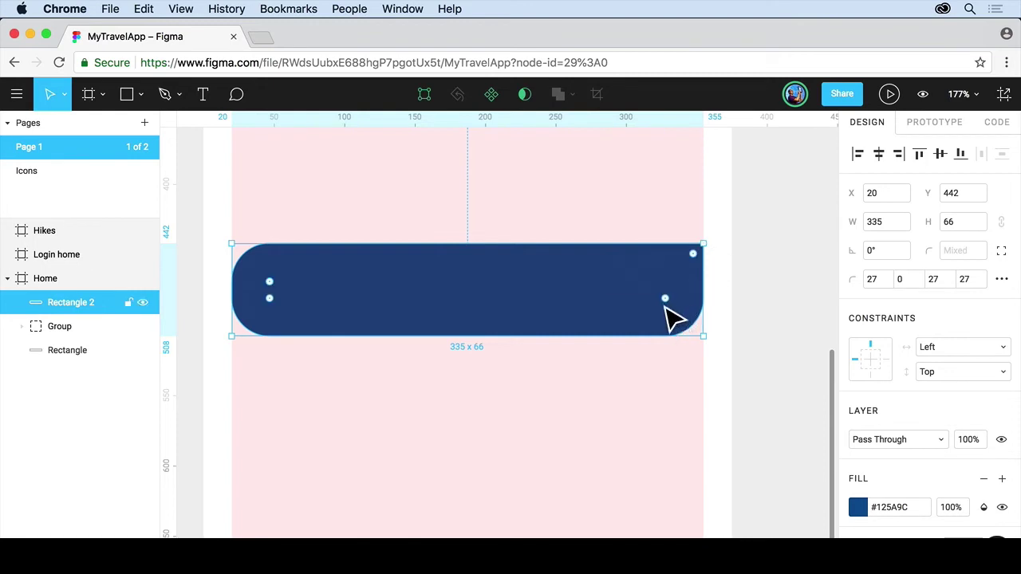
pyautogui.moveTo(669, 301); pyautogui.dragTo(698, 324)
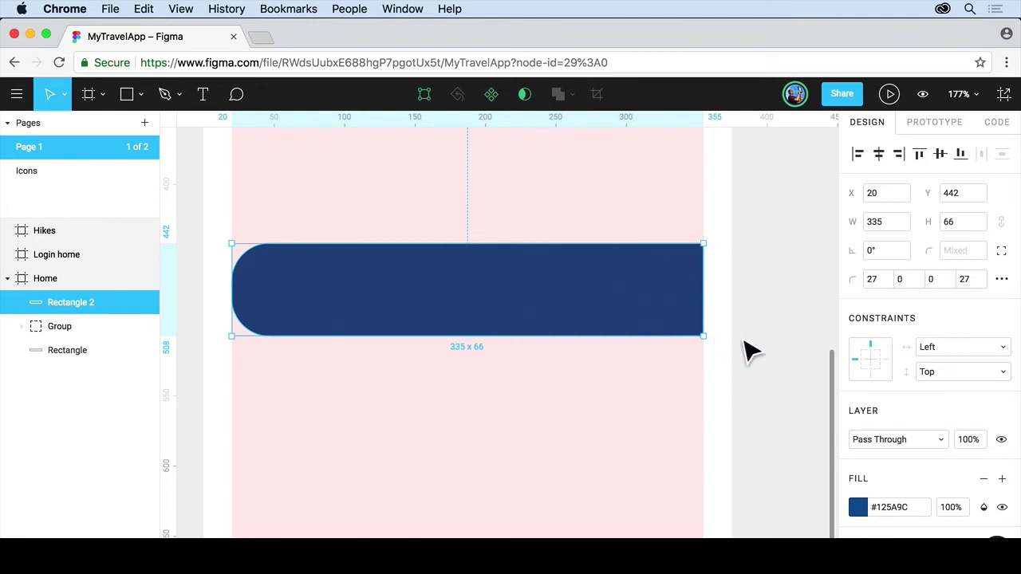
# Step: Switch the blue rectangle from individual corner radii back to a single uniform corner radius of 20
pyautogui.click(1002, 251)
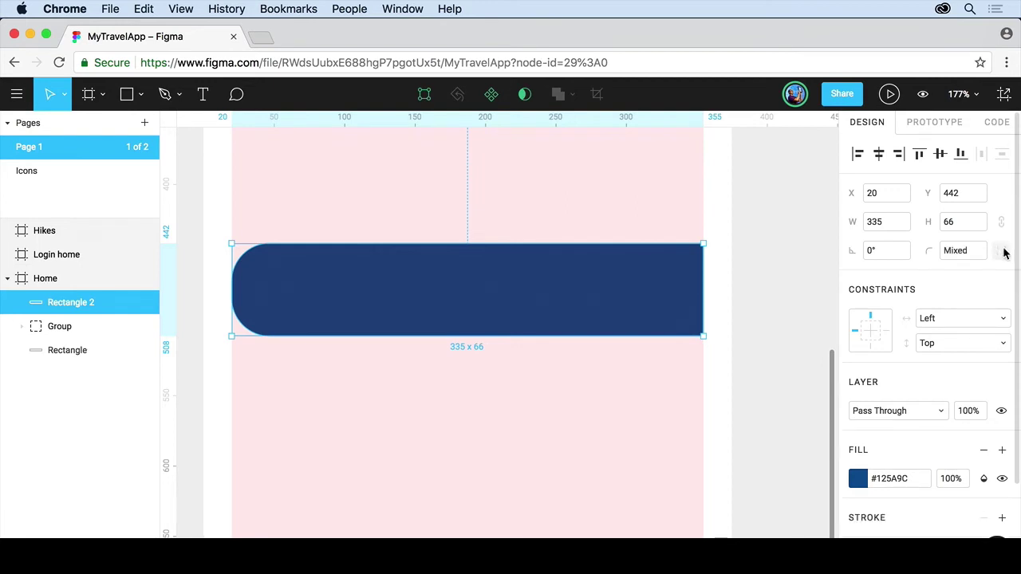
pyautogui.click(966, 252)
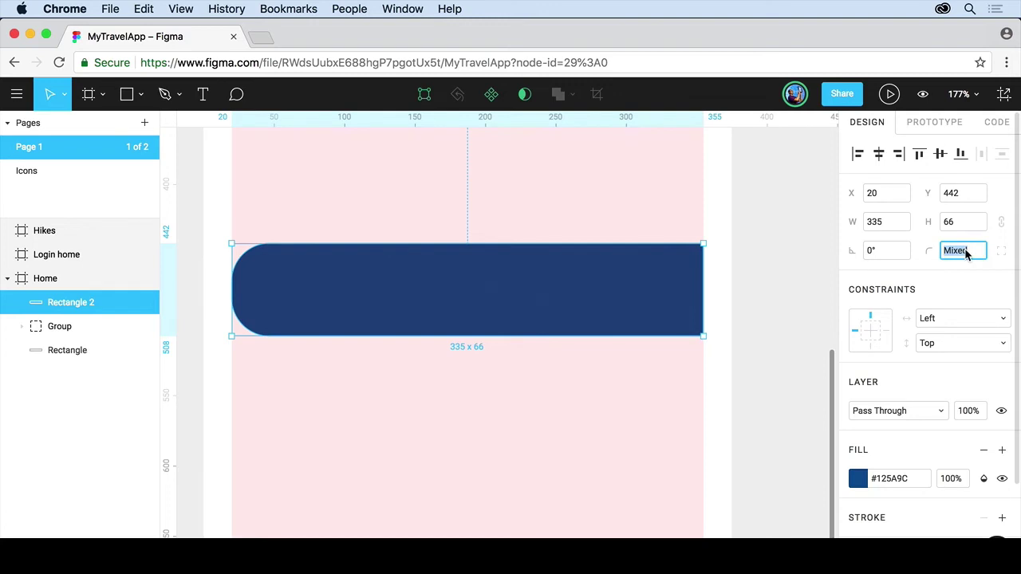
pyautogui.write('20')
pyautogui.press('Return')
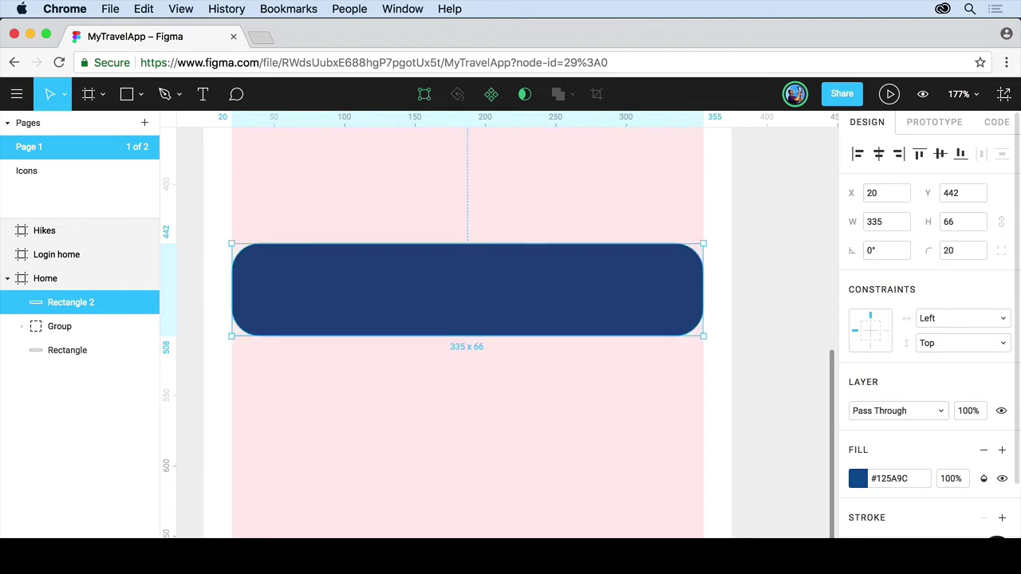
# Step: Set the blue rectangle's corner radius to 5 and deselect it
pyautogui.click(963, 252)
pyautogui.write('5')
pyautogui.press('Return')
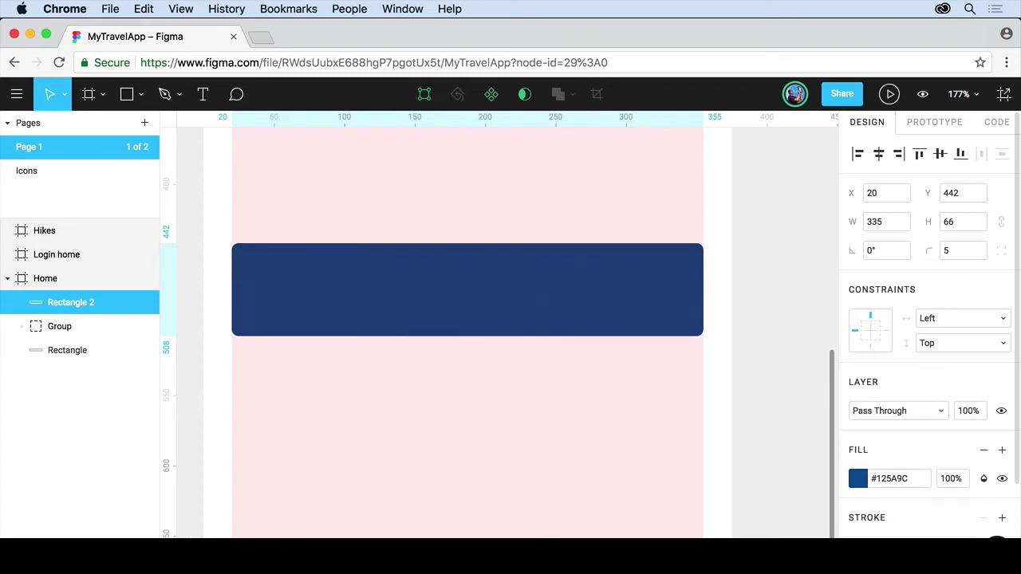
pyautogui.click(773, 353)
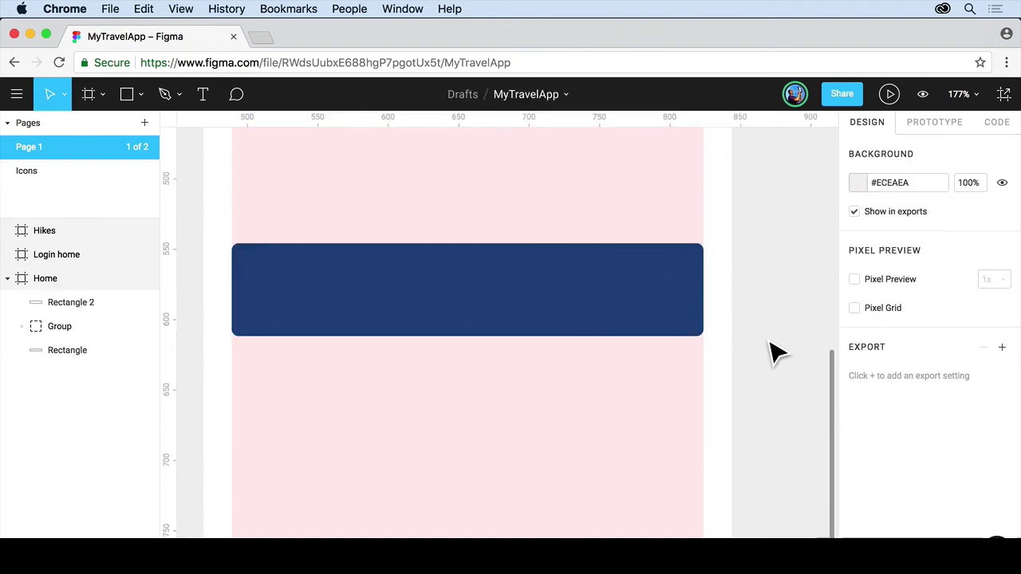
# Step: Draw a circle of about 44 x 44 with the Ellipse tool in the open area below the blue button
pyautogui.moveTo(465, 474); pyautogui.dragTo(477, 335)
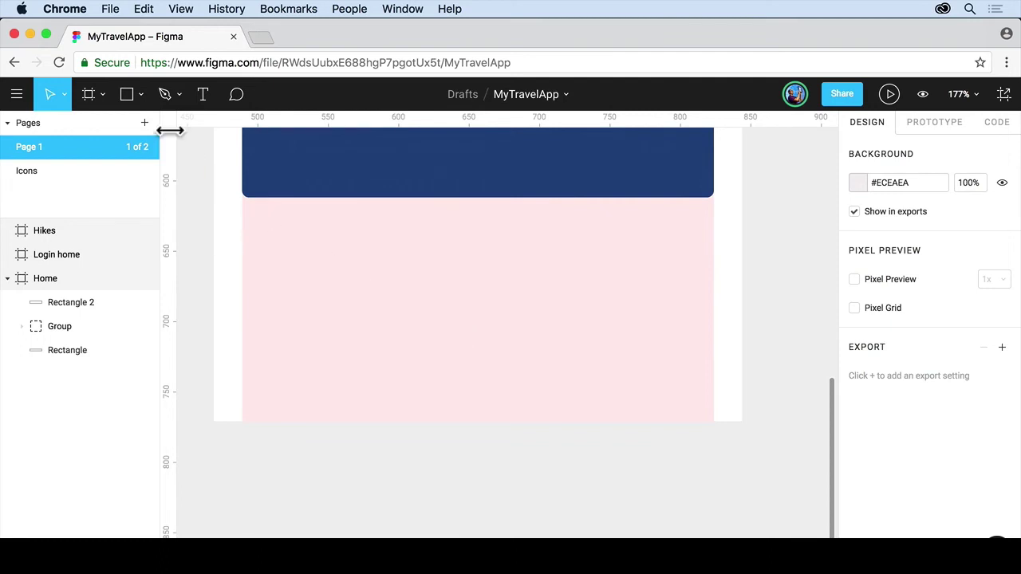
pyautogui.click(142, 94)
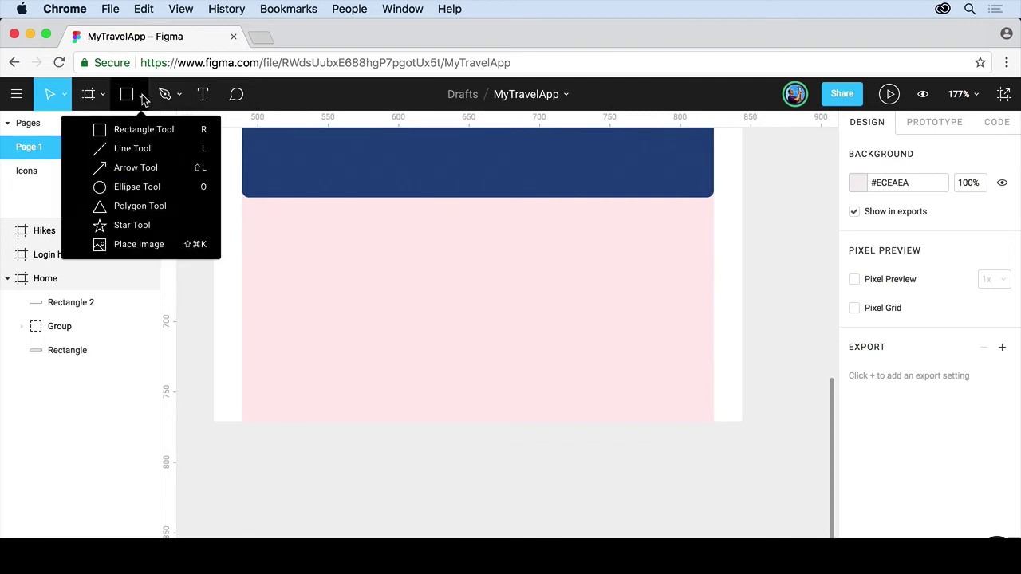
pyautogui.click(138, 189)
pyautogui.moveTo(380, 277)
pyautogui.mouseDown()
pyautogui.moveTo(440, 321)
pyautogui.moveTo(473, 298)
pyautogui.moveTo(438, 335)
pyautogui.moveTo(455, 333)
pyautogui.moveTo(431, 337)
pyautogui.mouseUp()
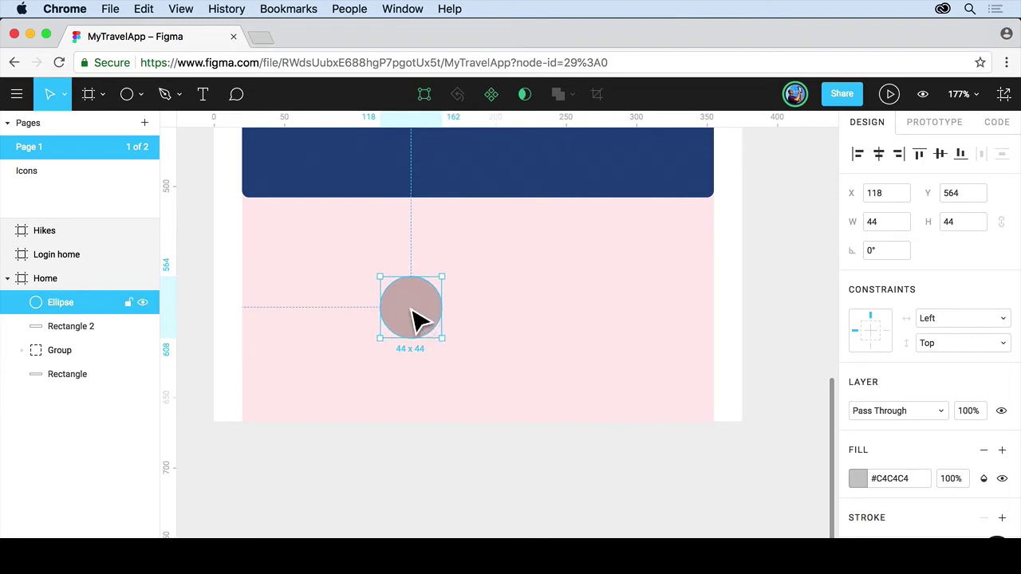
# Step: Edit the circle's vector points and pull its bottom point straight down to about Y 623.5, forming a teardrop
pyautogui.doubleClick(418, 320)
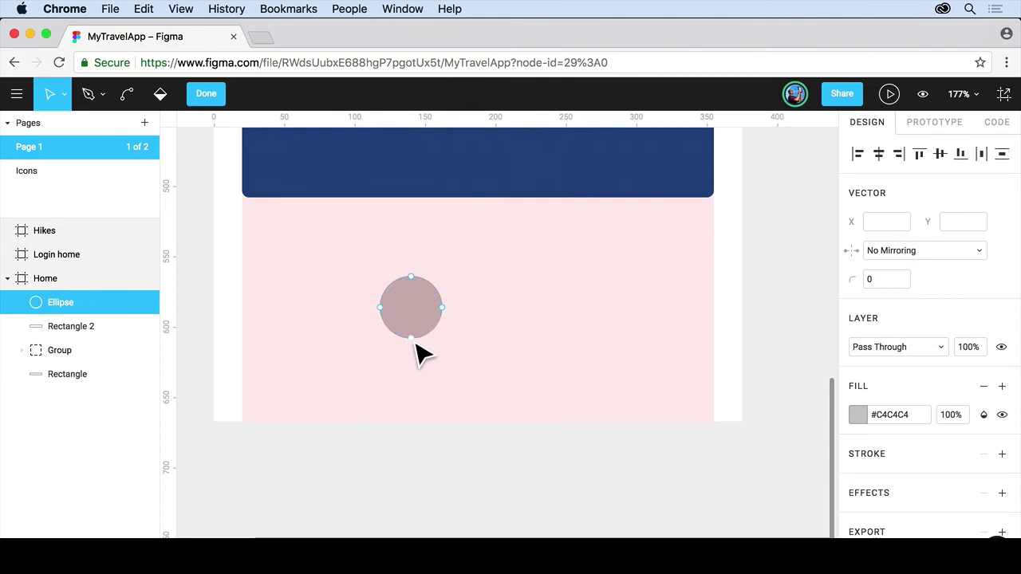
pyautogui.click(415, 344)
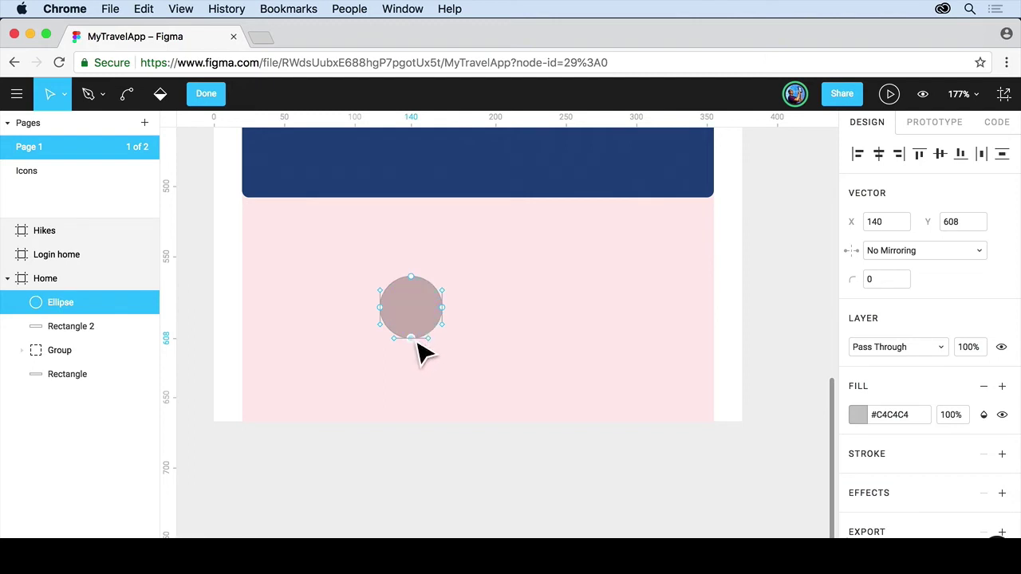
pyautogui.moveTo(417, 344); pyautogui.dragTo(420, 367)
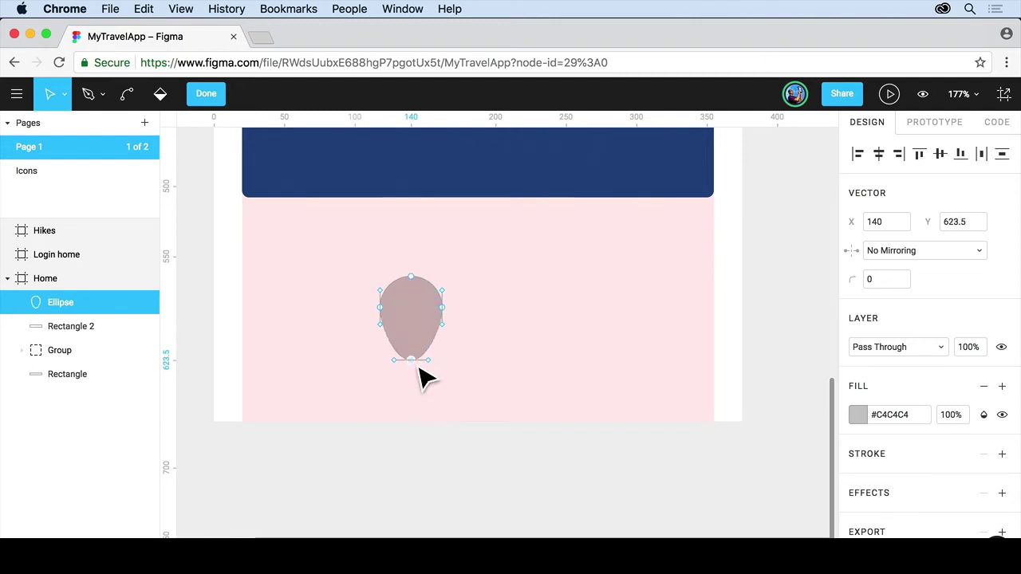
pyautogui.press('BackSpace')
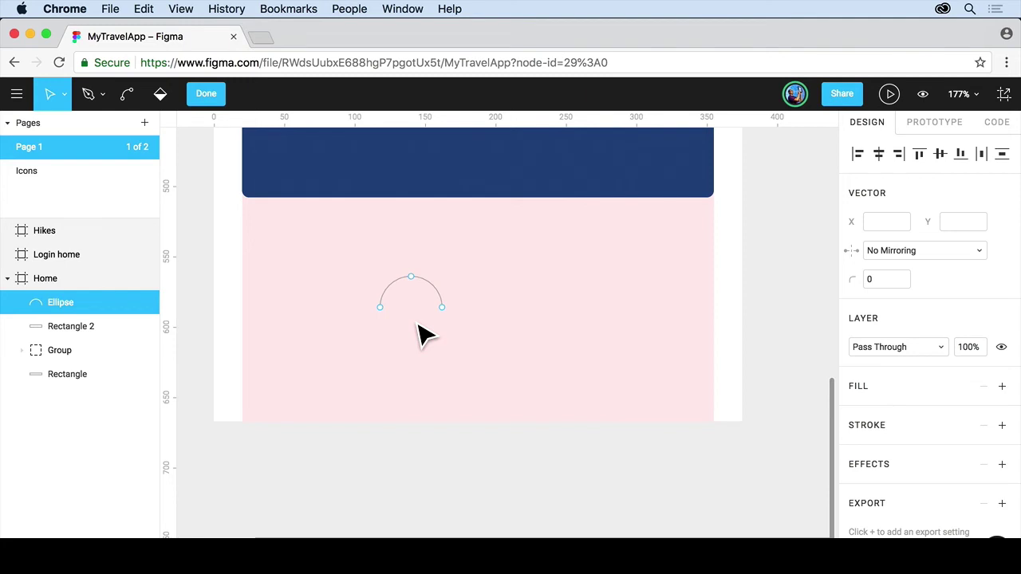
pyautogui.press('super+z')
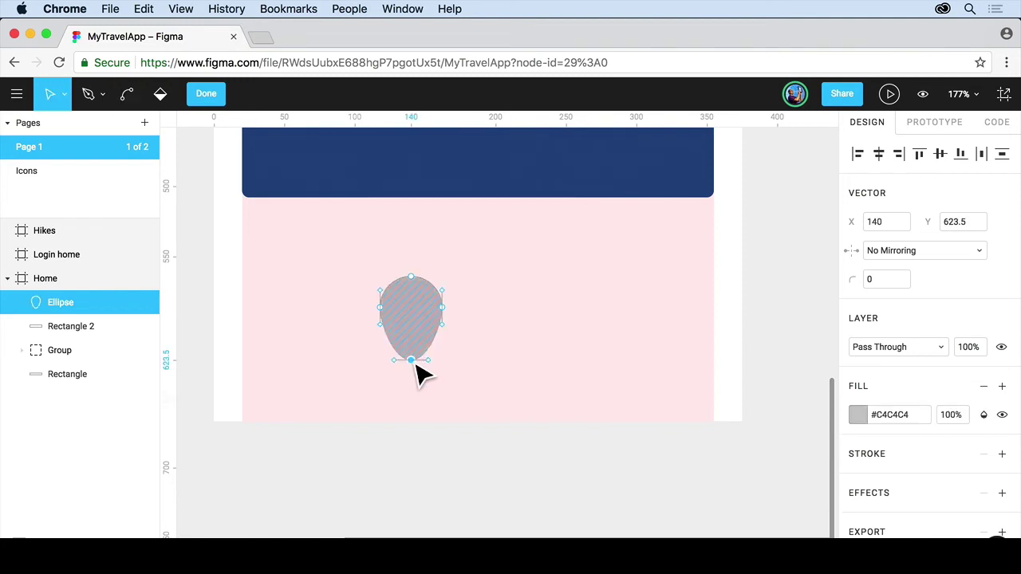
# Step: Sharpen the teardrop's bottom point into a corner with the Bend tool and finish editing the shape
pyautogui.press('super+a')
pyautogui.press('super')
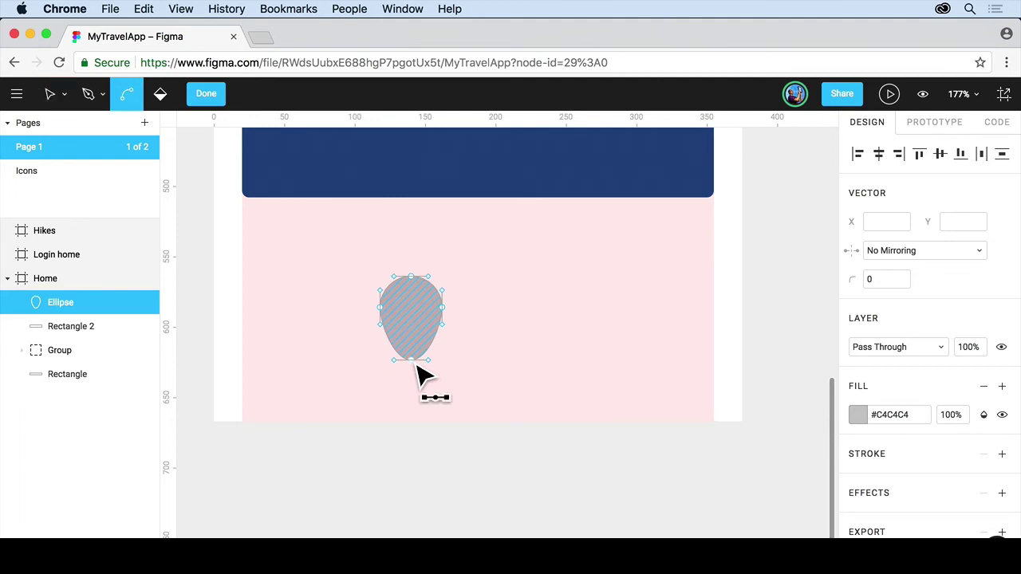
pyautogui.keyDown('super'); pyautogui.click(413, 362); pyautogui.keyUp('super')
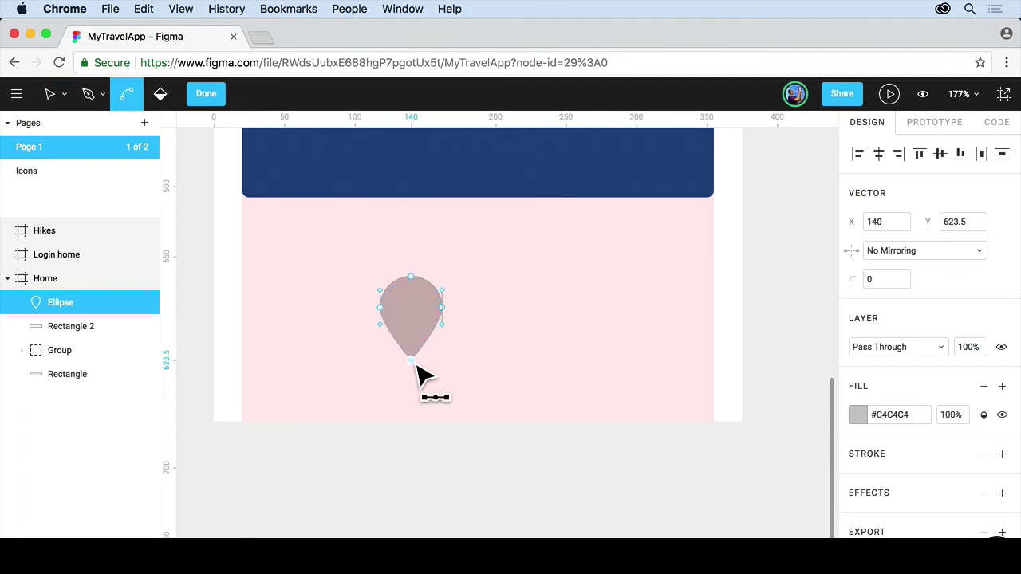
pyautogui.press('super+z')
pyautogui.press('super+shift+z')
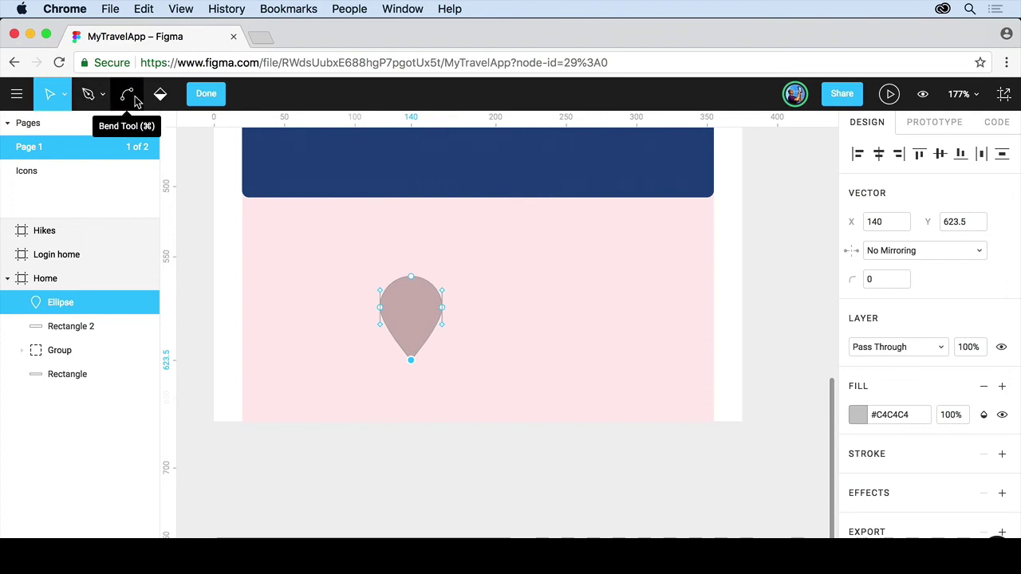
pyautogui.click(207, 95)
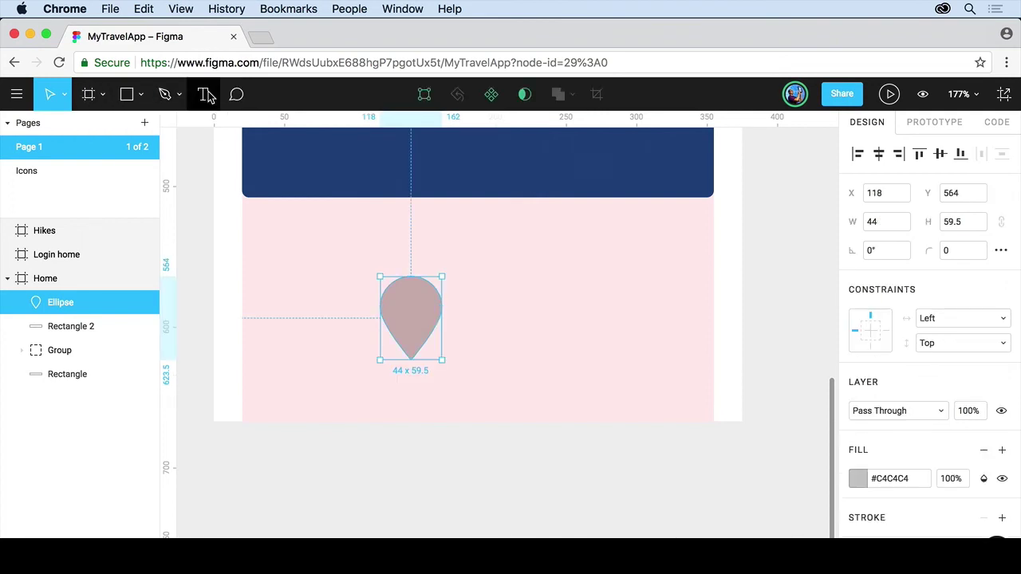
# Step: Draw a second circle of about 22 x 22 centred in the round head of the pin shape
pyautogui.click(141, 96)
pyautogui.click(134, 188)
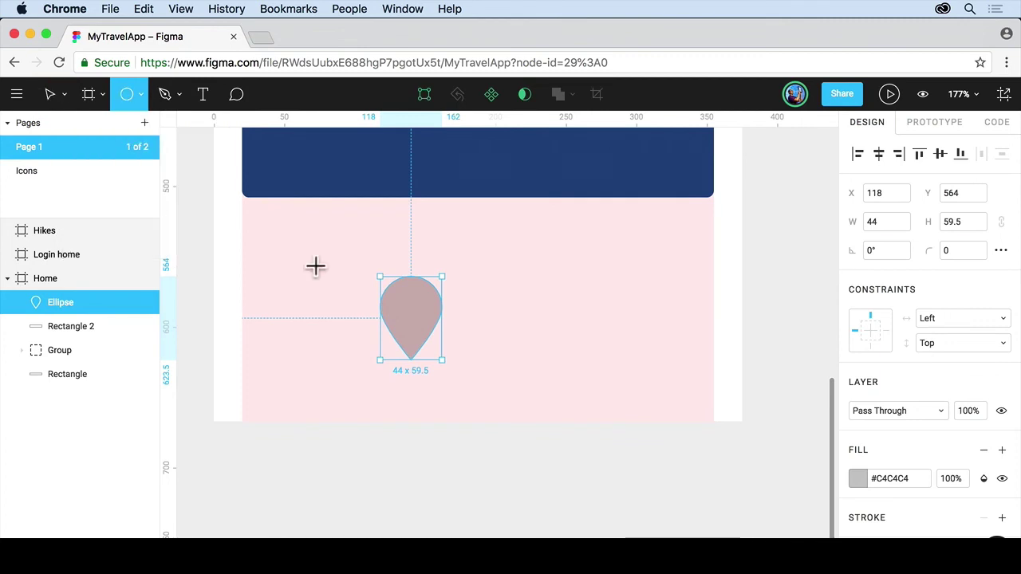
pyautogui.moveTo(379, 285)
pyautogui.mouseDown()
pyautogui.moveTo(442, 339)
pyautogui.moveTo(435, 351)
pyautogui.moveTo(421, 311)
pyautogui.moveTo(445, 293)
pyautogui.moveTo(440, 300)
pyautogui.mouseUp()
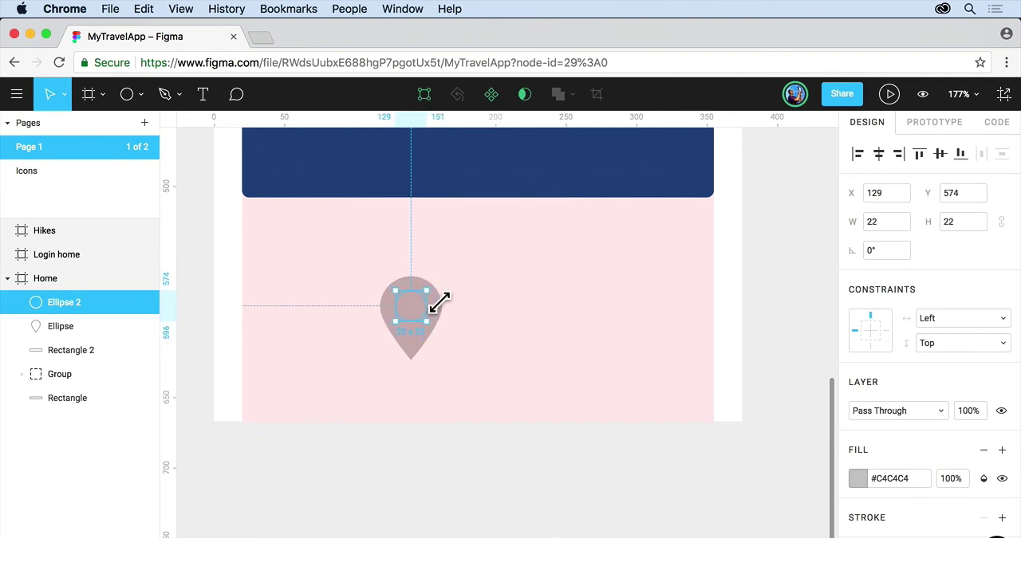
pyautogui.moveTo(439, 302)
pyautogui.mouseDown()
pyautogui.moveTo(487, 255)
pyautogui.moveTo(439, 298)
pyautogui.mouseUp()
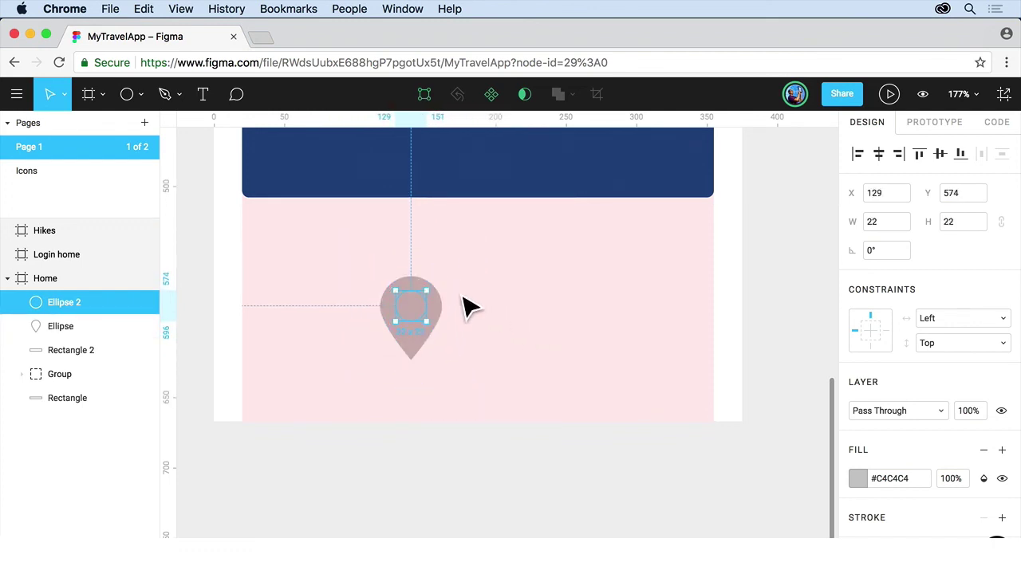
# Step: Select the pin shape together with its inner circle and combine them with Exclude Selection to cut a hole
pyautogui.click(410, 341)
pyautogui.keyDown('shift'); pyautogui.click(409, 319); pyautogui.keyUp('shift')
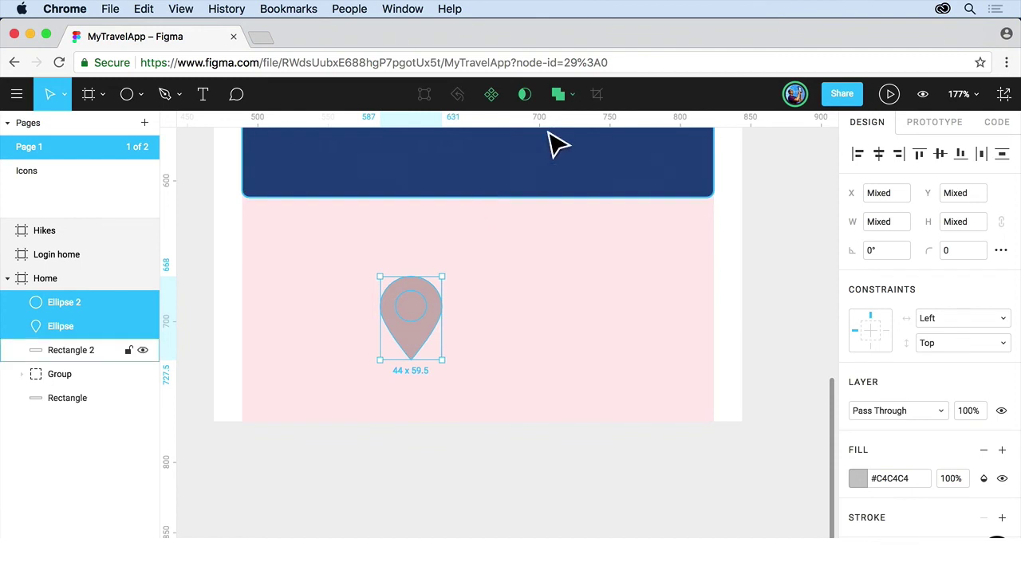
pyautogui.click(574, 95)
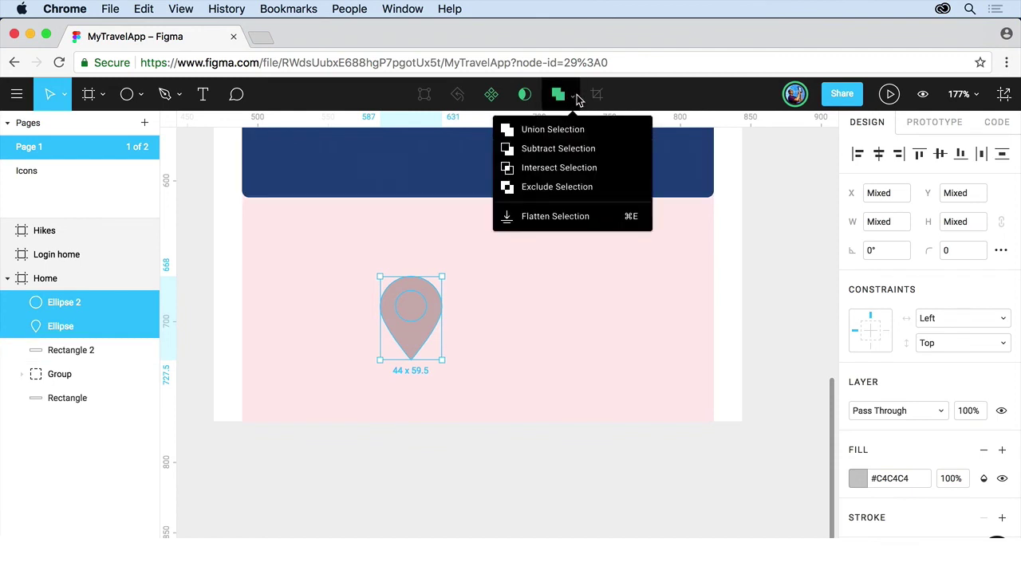
pyautogui.click(567, 186)
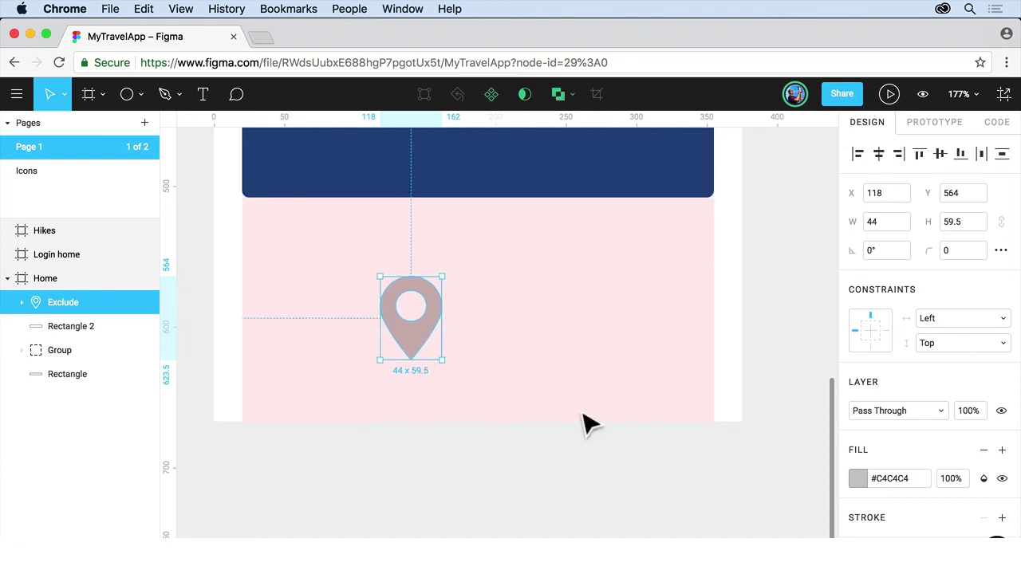
# Step: Set the combined pin's fill to the light blue #56CCF2 from the personal colors and deselect it
pyautogui.click(857, 479)
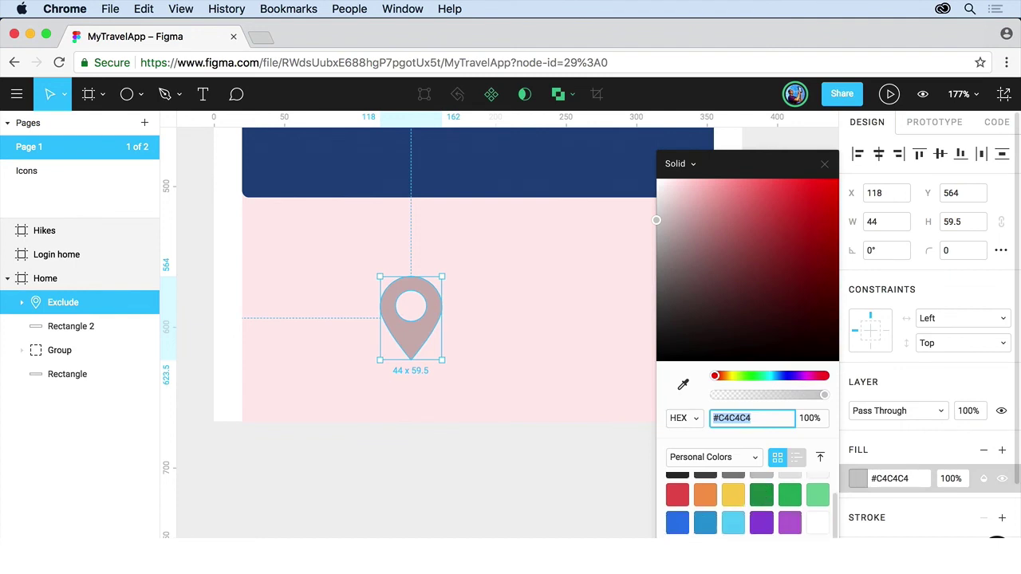
pyautogui.click(733, 520)
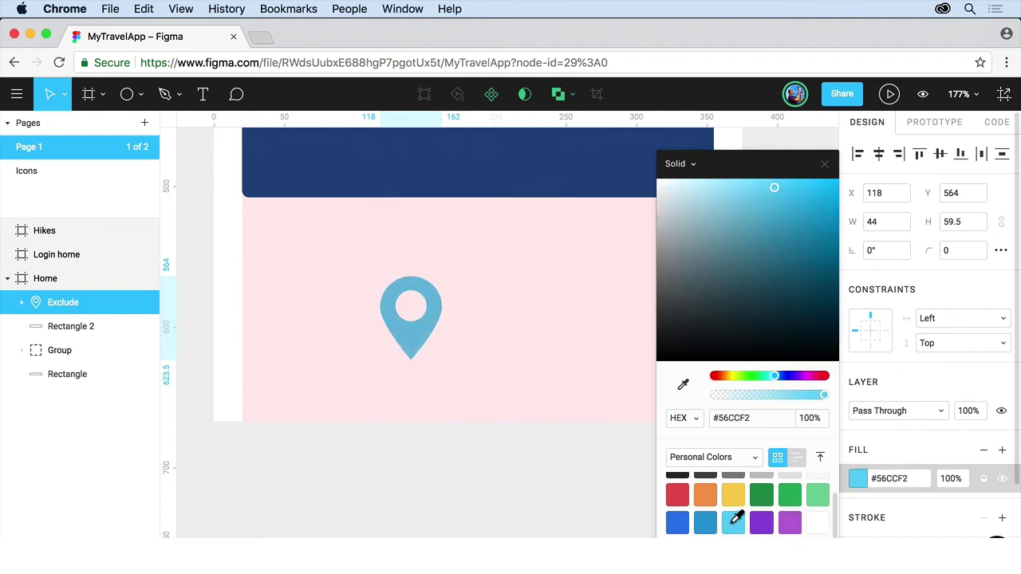
pyautogui.click(824, 166)
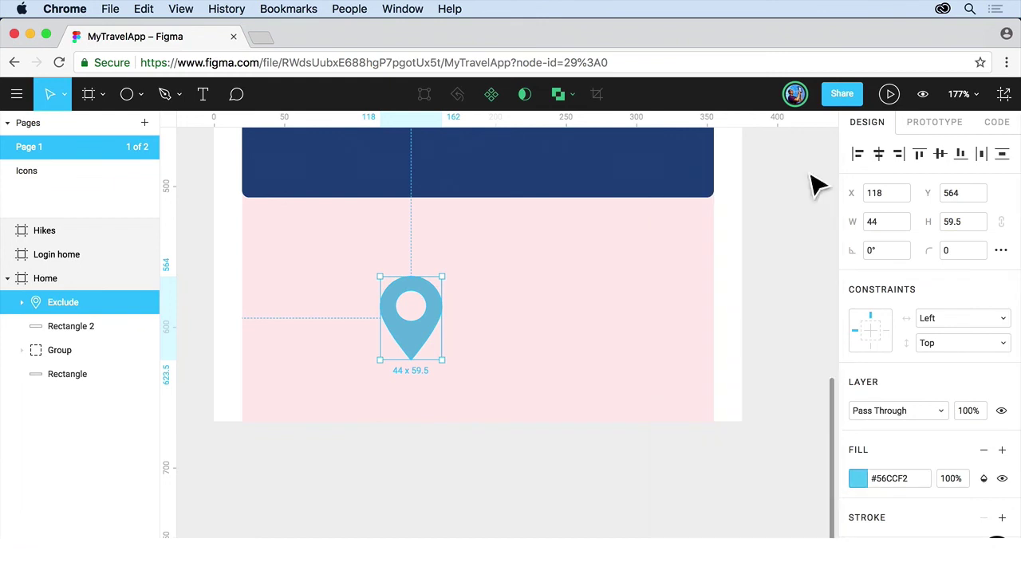
pyautogui.click(621, 298)
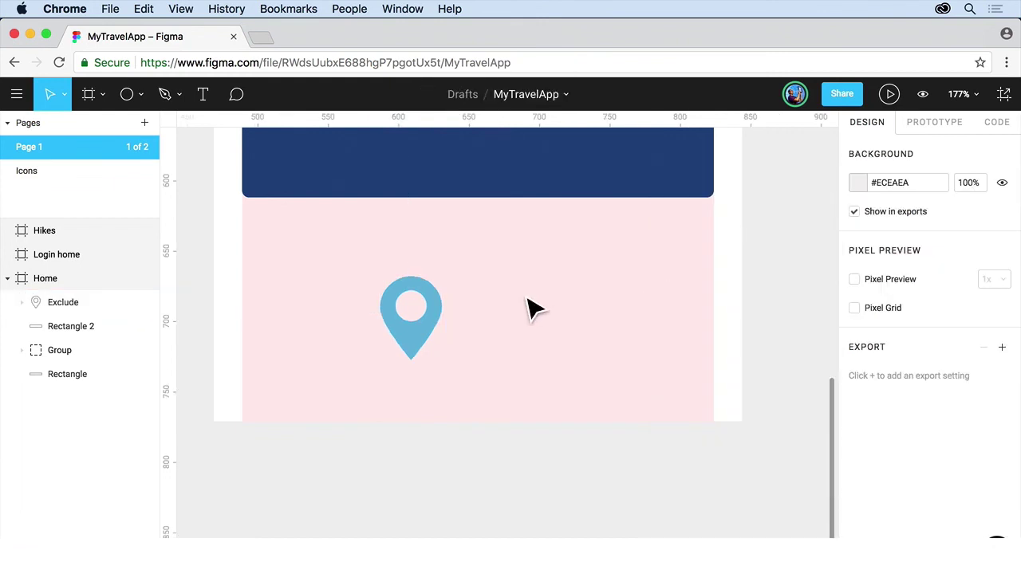